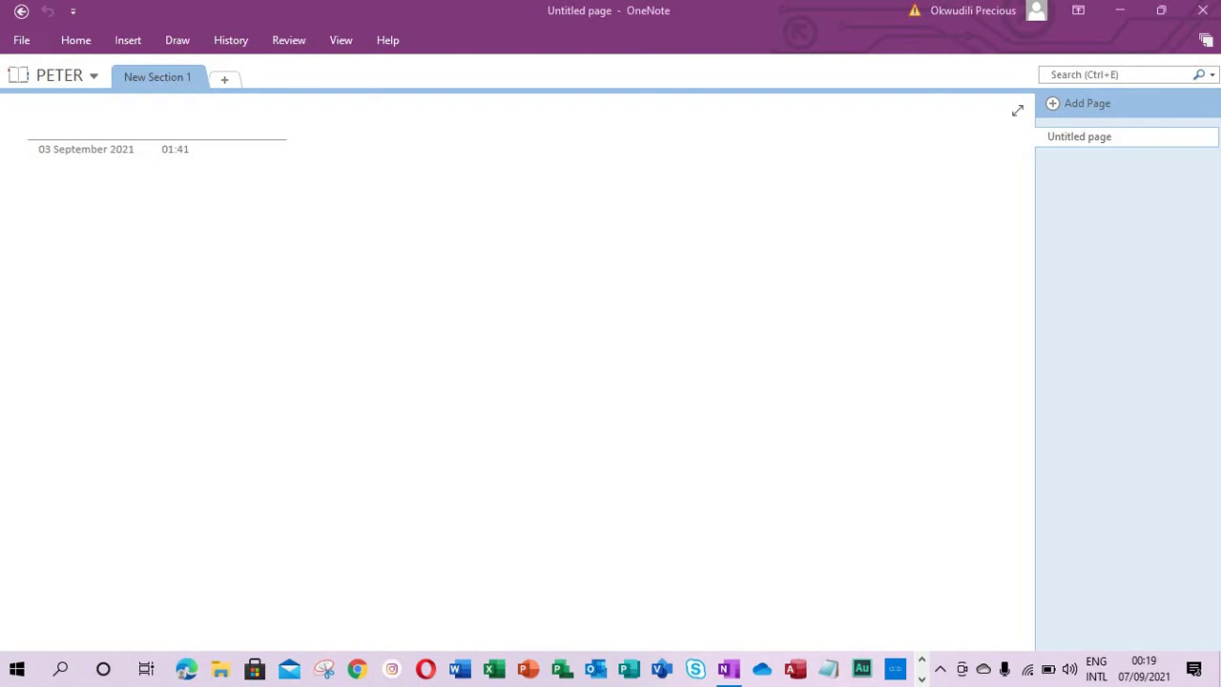
# Step: Create a new OneDrive notebook named 'Test' and decline to share it
pyautogui.click(93, 78)
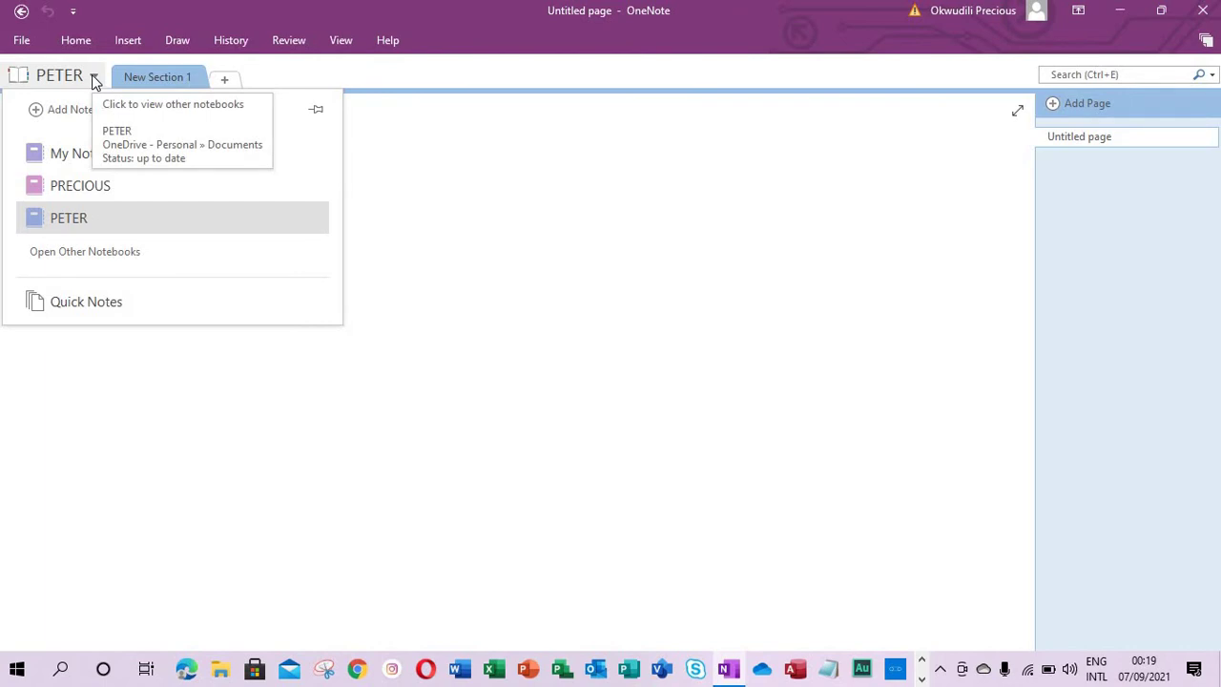
pyautogui.click(69, 187)
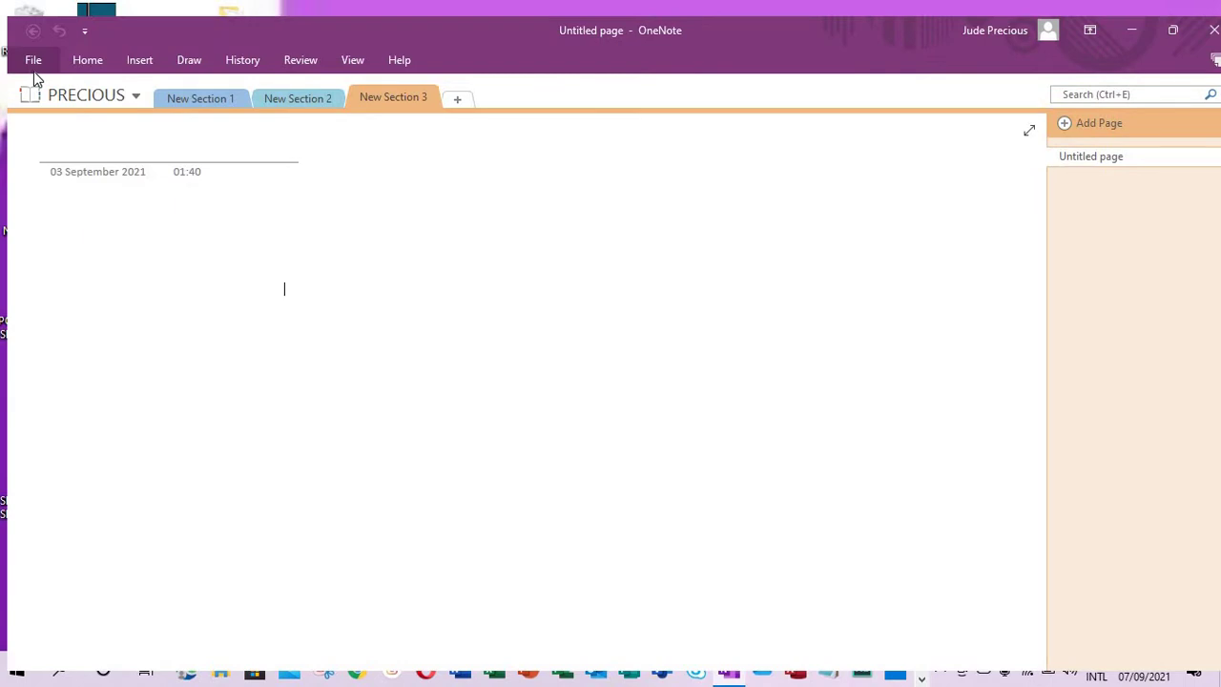
pyautogui.click(137, 96)
pyautogui.click(101, 130)
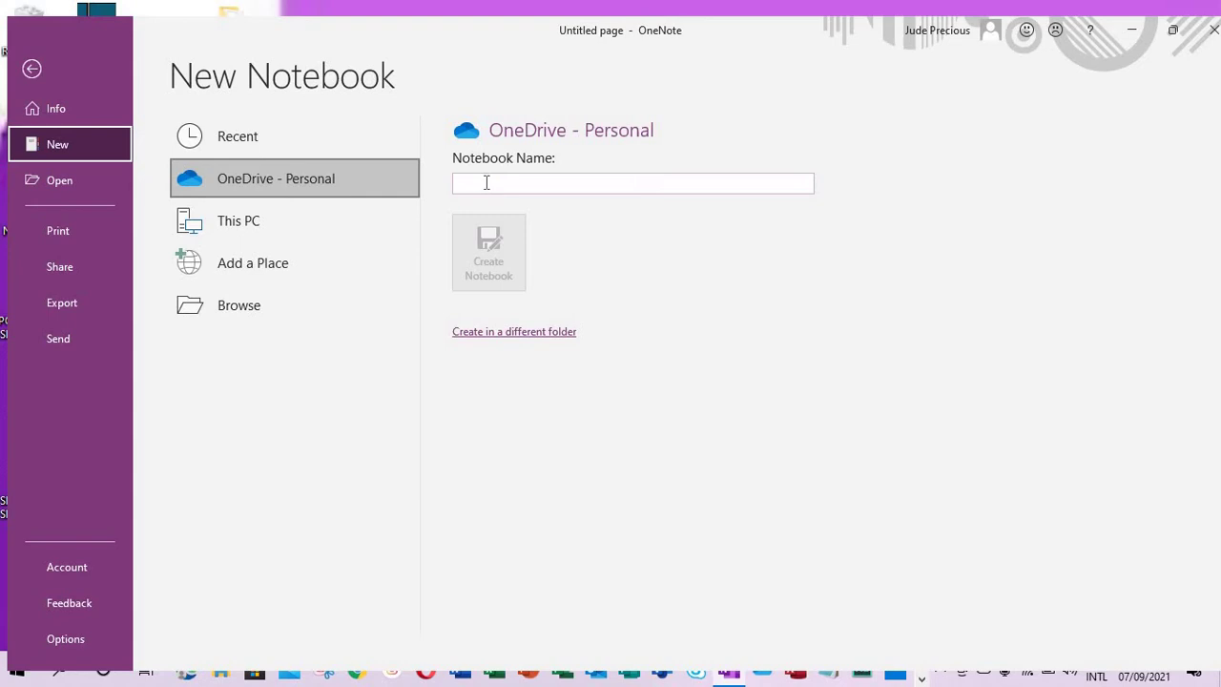
pyautogui.click(487, 183)
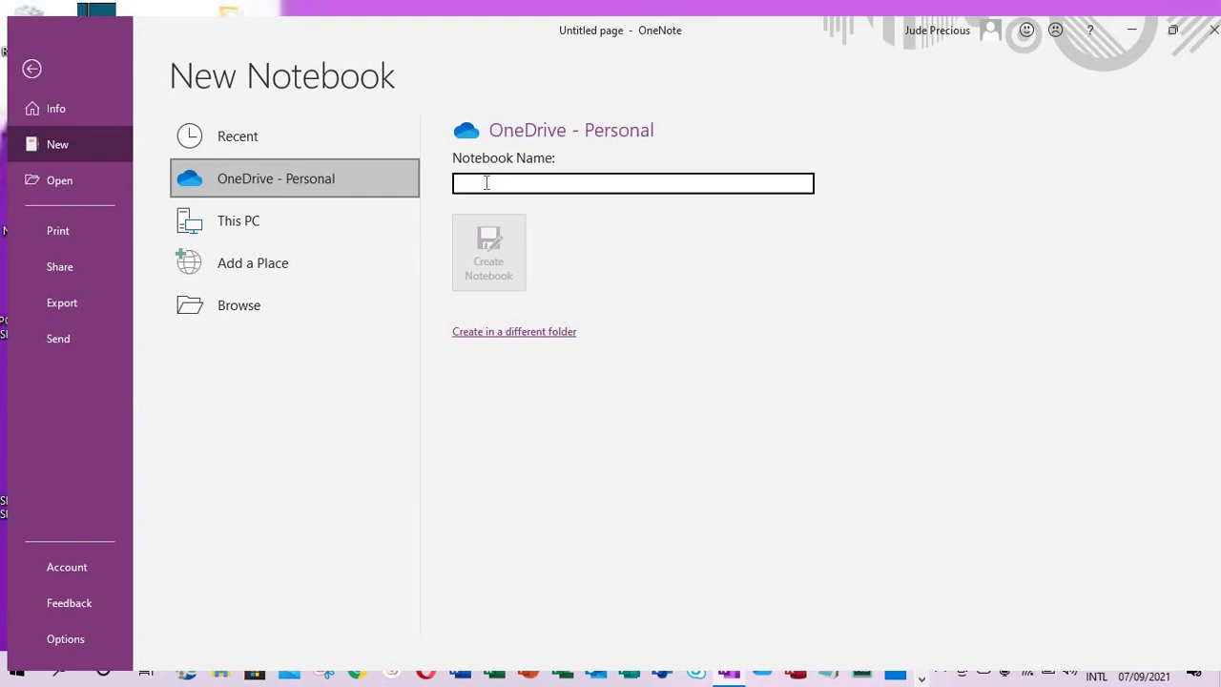
pyautogui.write('Test')
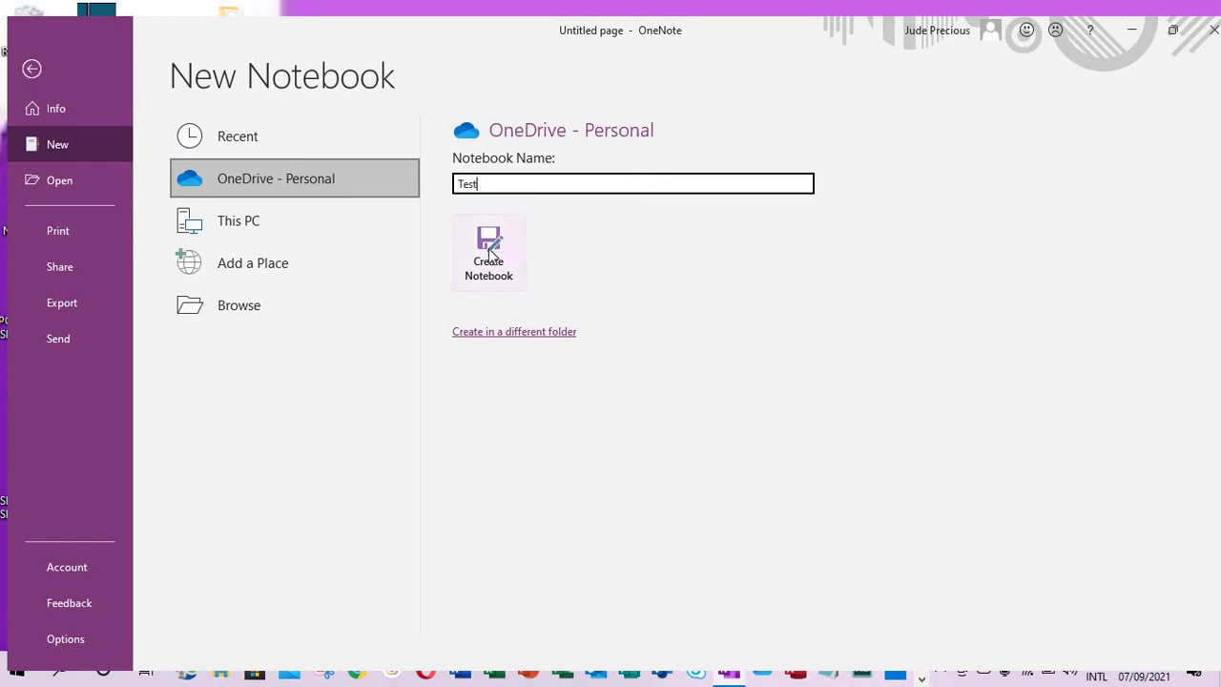
pyautogui.click(490, 251)
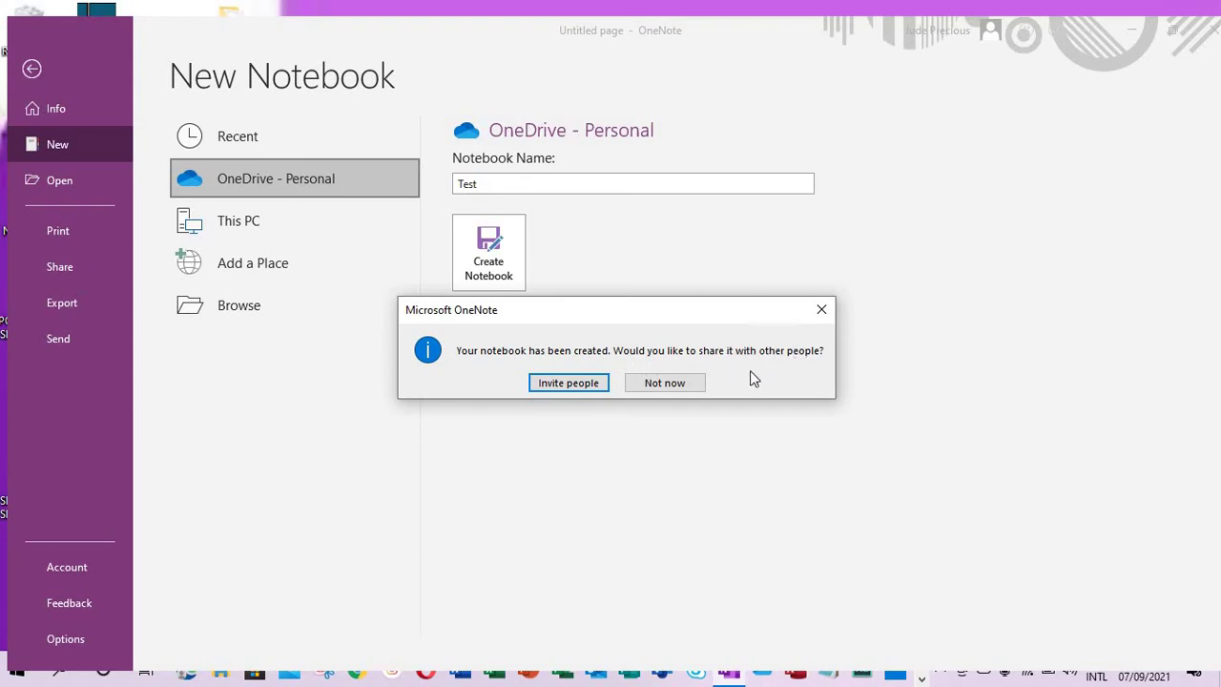
pyautogui.click(661, 382)
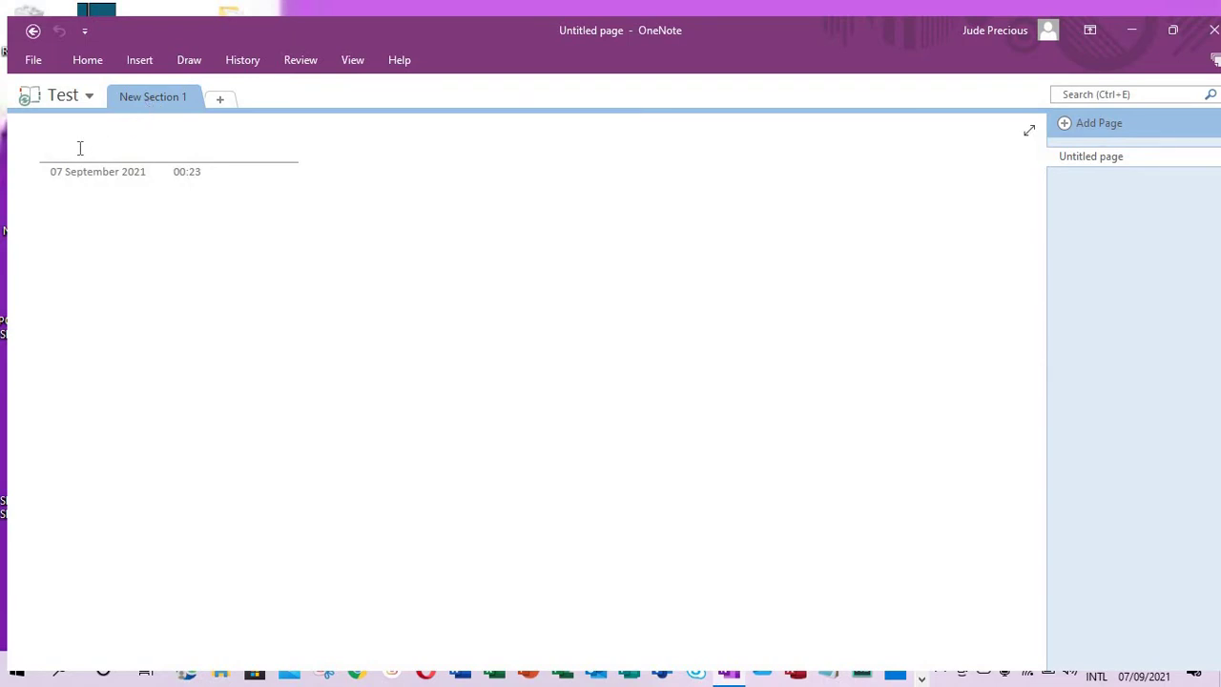
# Step: Title the first page 'Free', then add New Section 2 and New Section 3 to Test
pyautogui.write('Free')
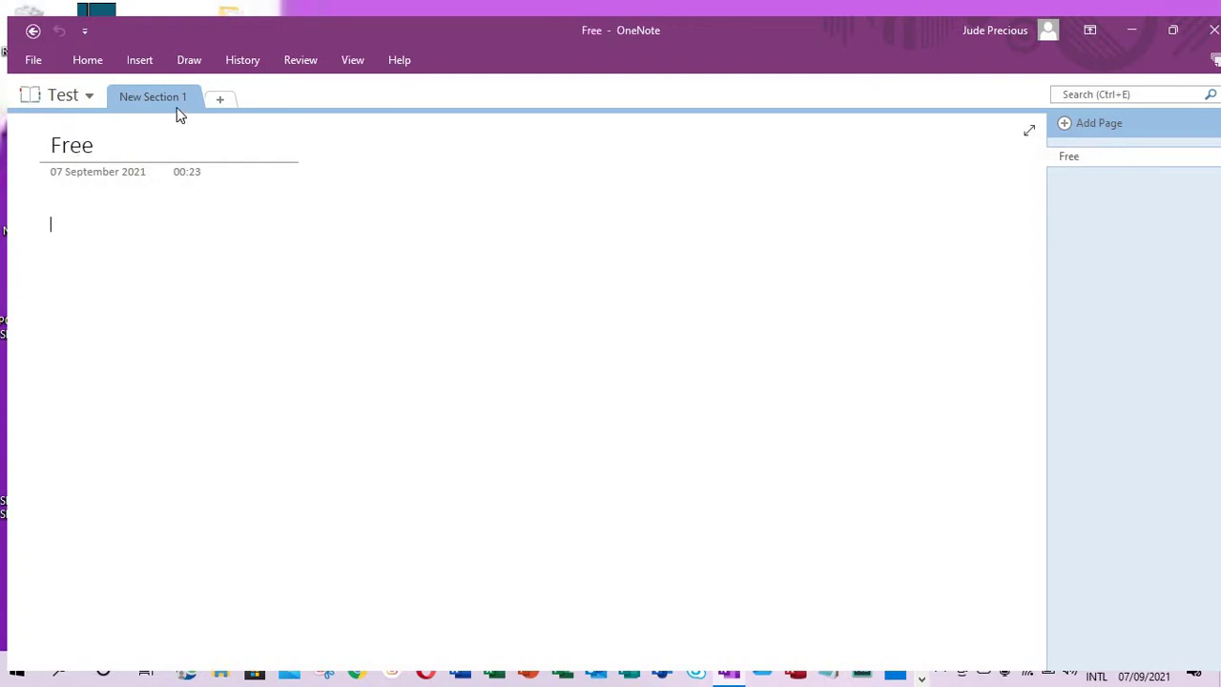
pyautogui.press('Return')
pyautogui.click(218, 98)
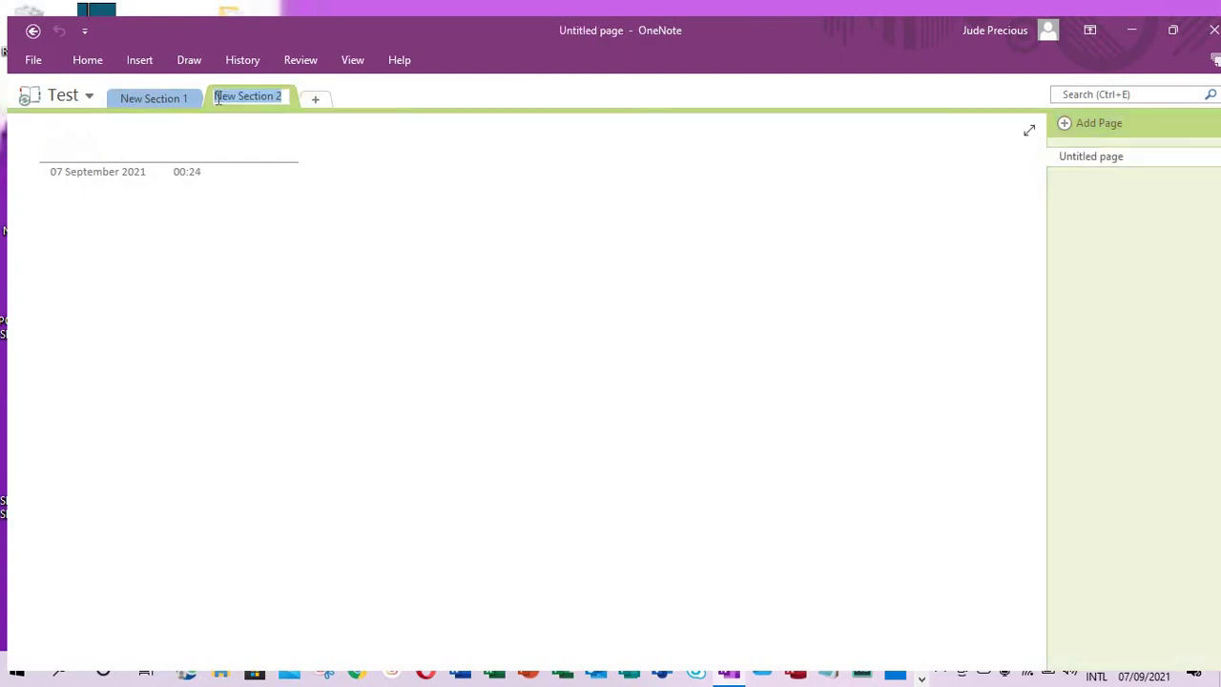
pyautogui.click(161, 103)
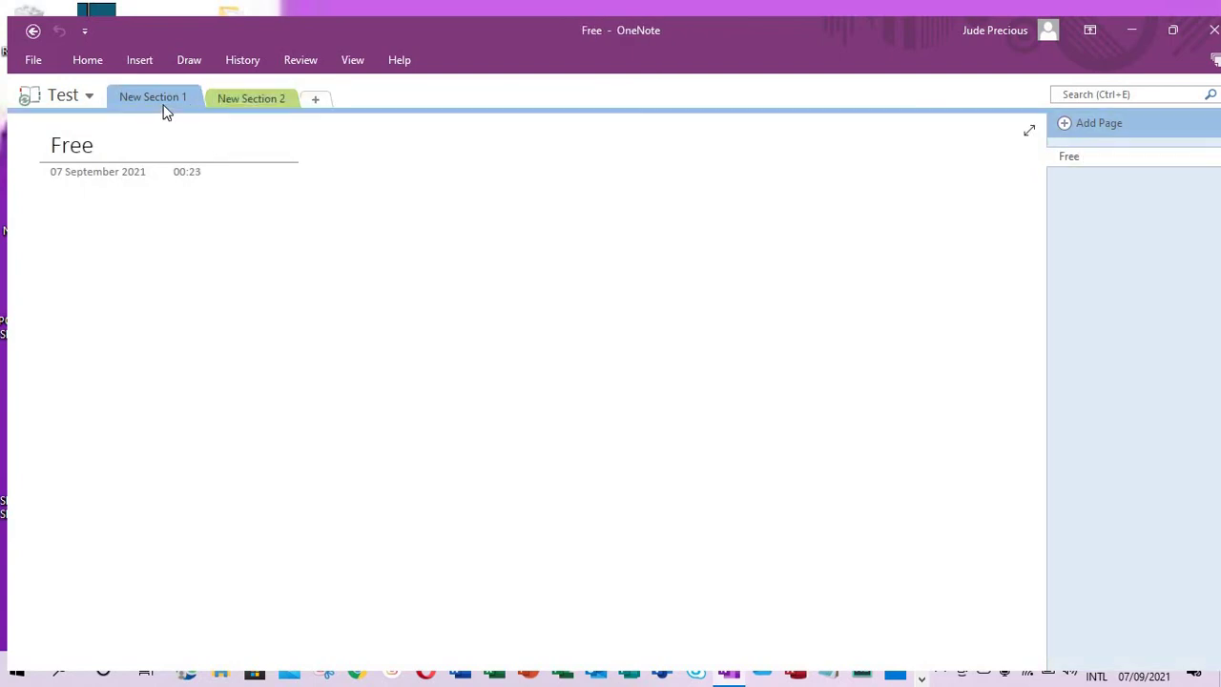
pyautogui.click(318, 100)
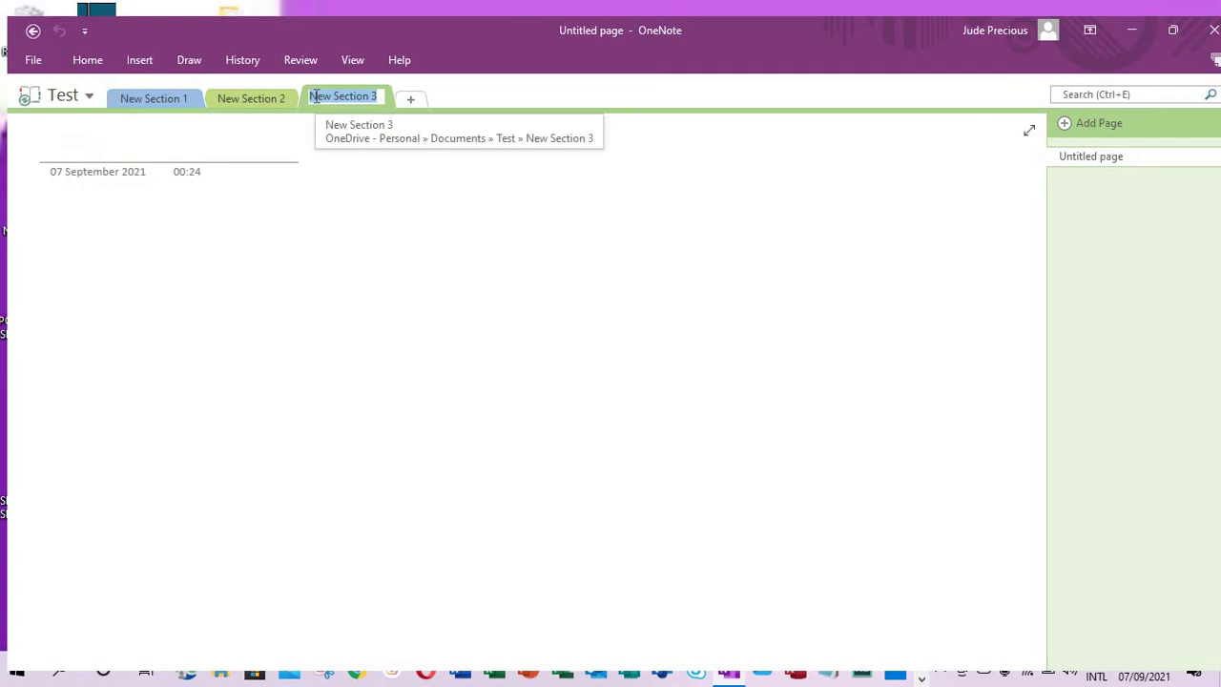
# Step: Add two pages to New Section 1 and title them 'free 1' and 'free 2'
pyautogui.click(187, 103)
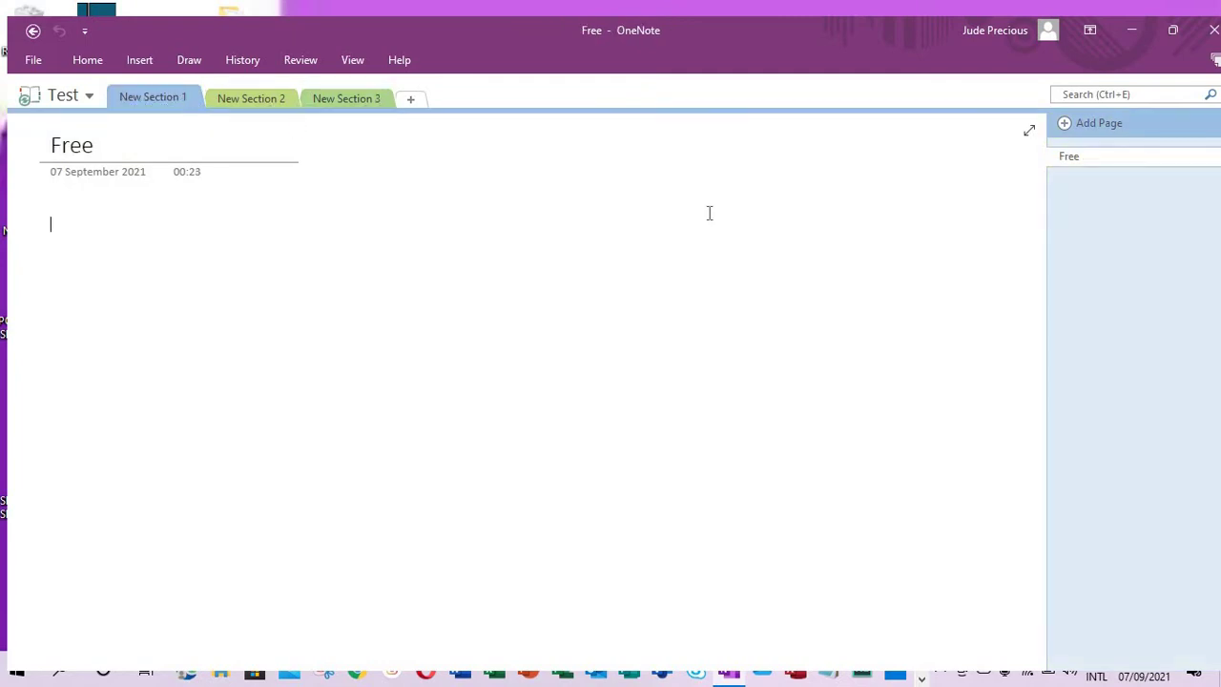
pyautogui.click(1066, 130)
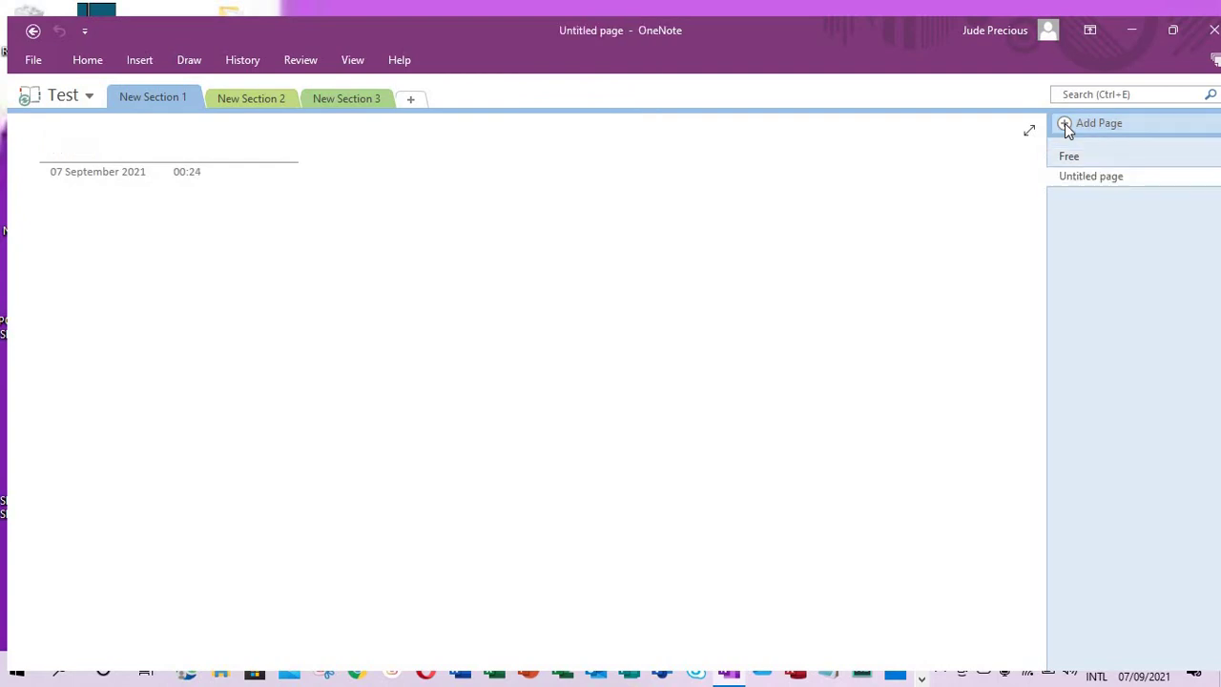
pyautogui.click(1067, 130)
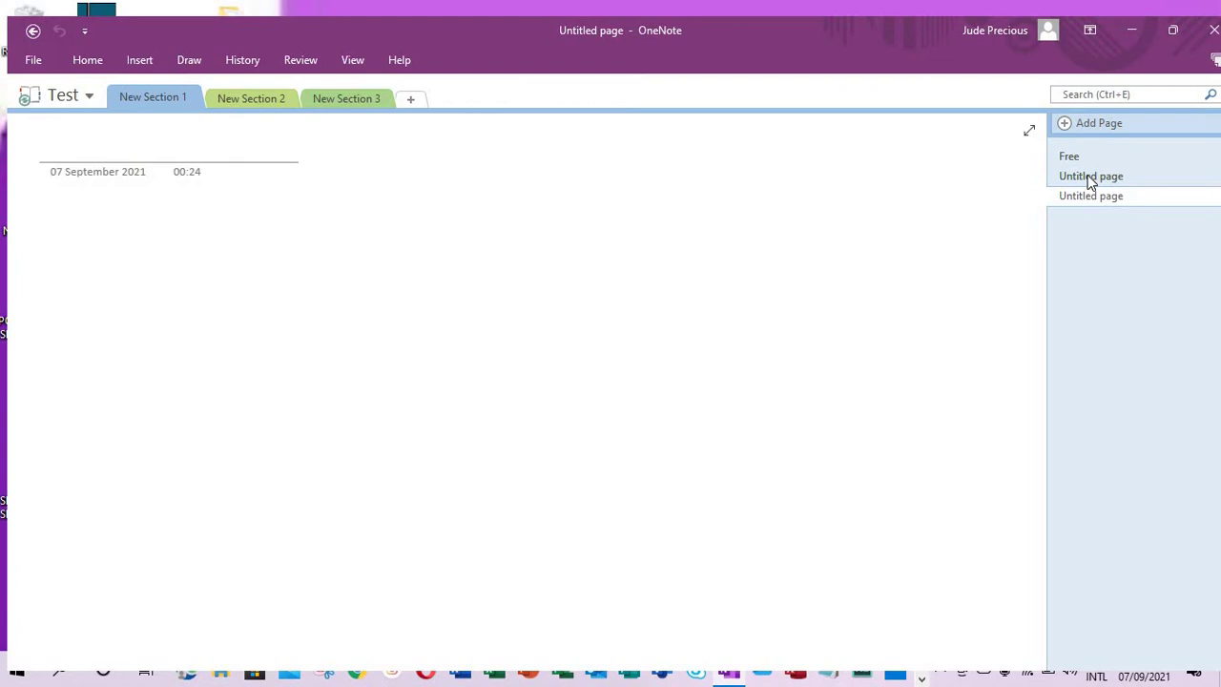
pyautogui.click(1085, 175)
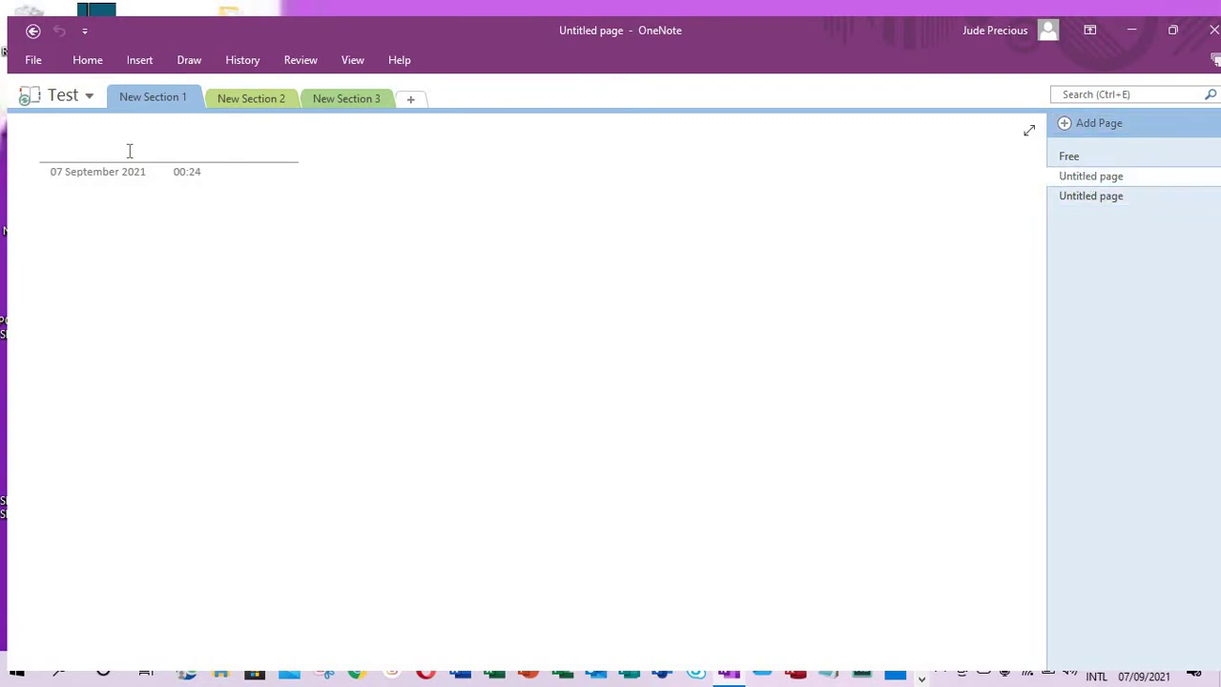
pyautogui.write('free 1')
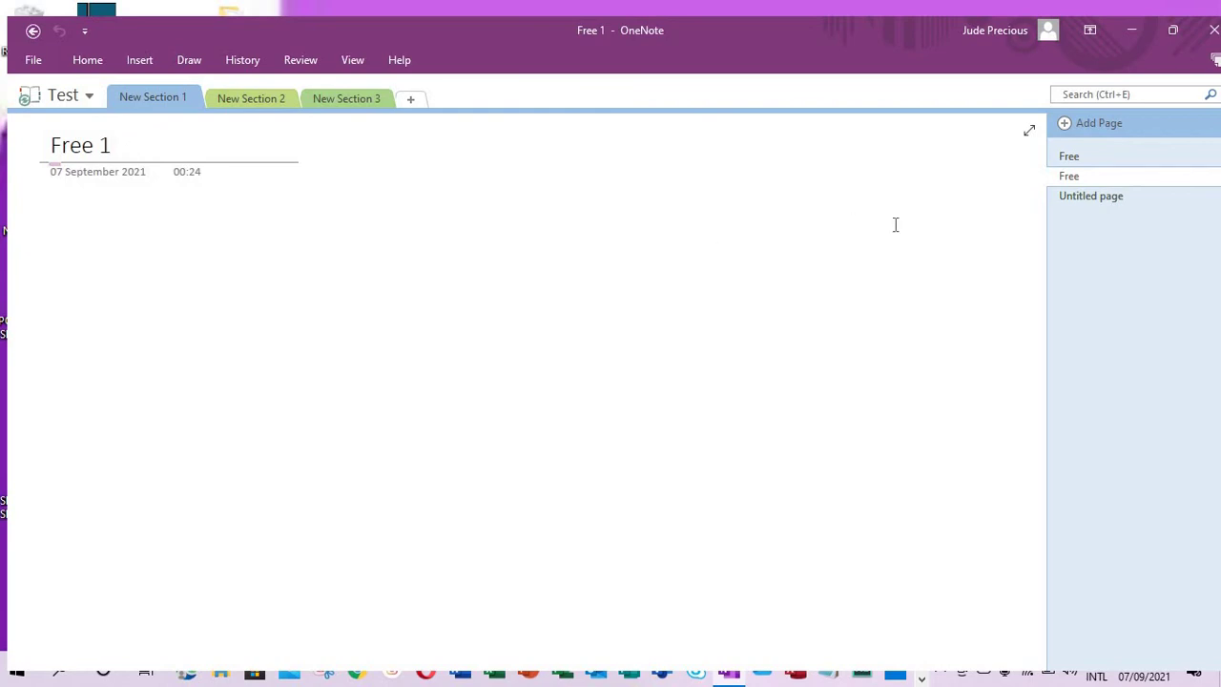
pyautogui.click(1074, 198)
pyautogui.write('free 2')
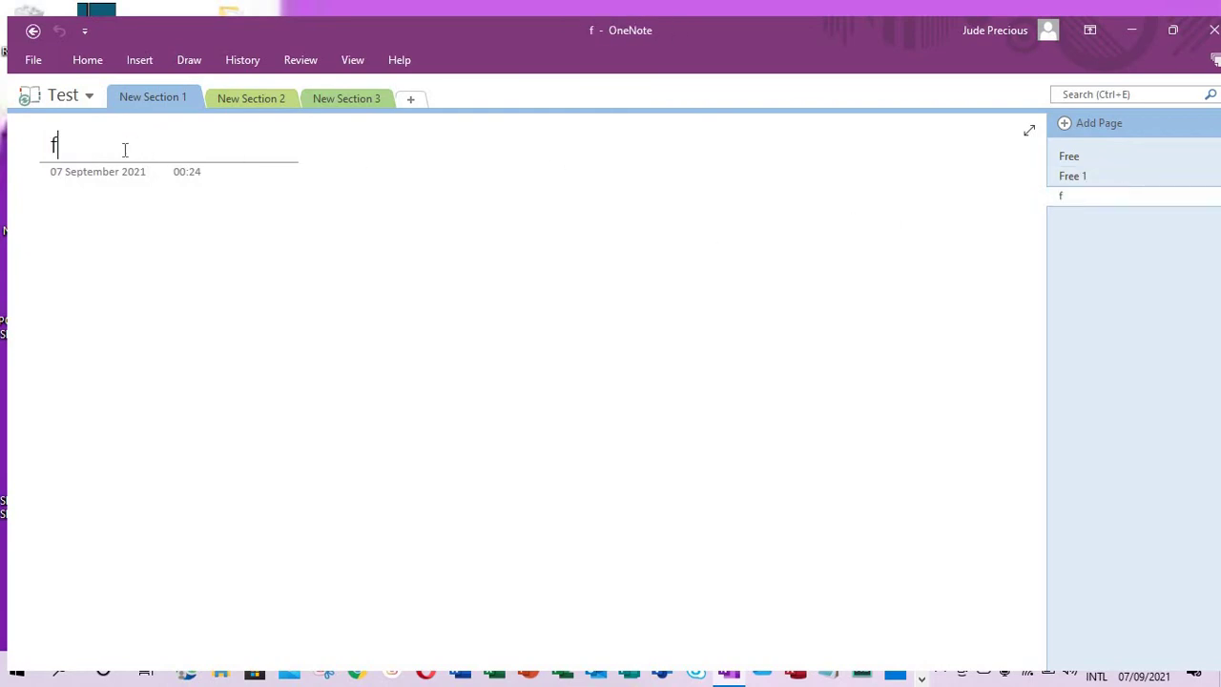
pyautogui.press('Return')
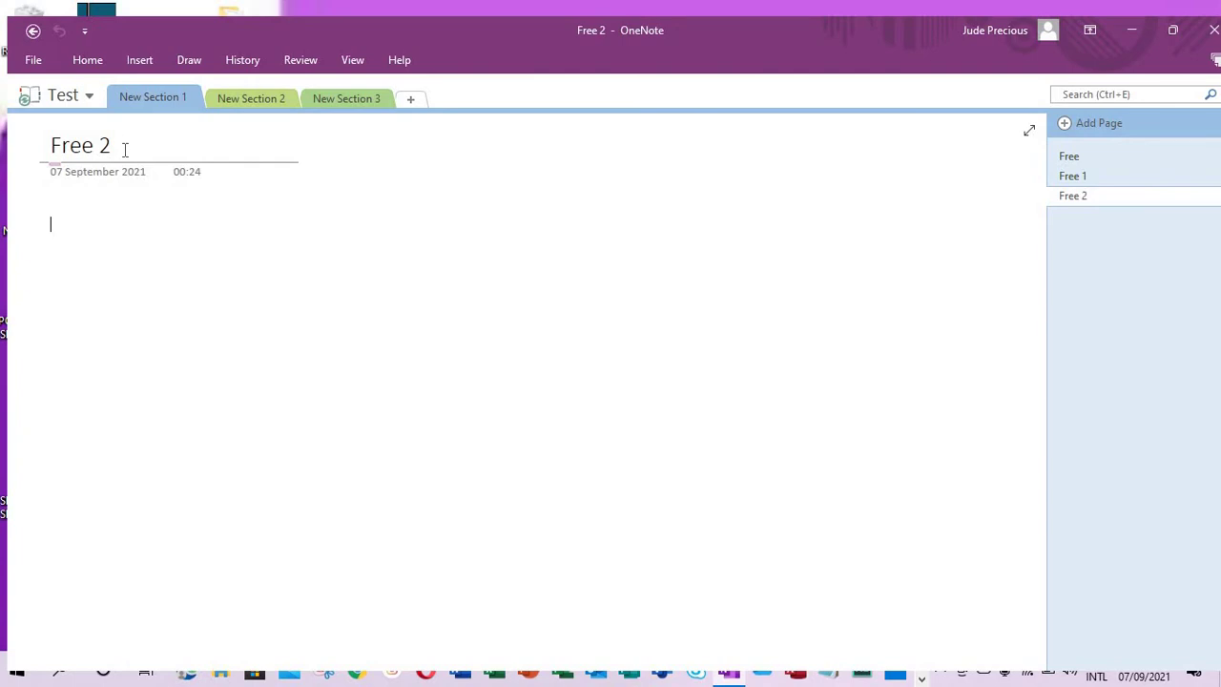
# Step: Type 'I love to teach the people what I know' and make it bold, italic and underlined
pyautogui.write('I lov')
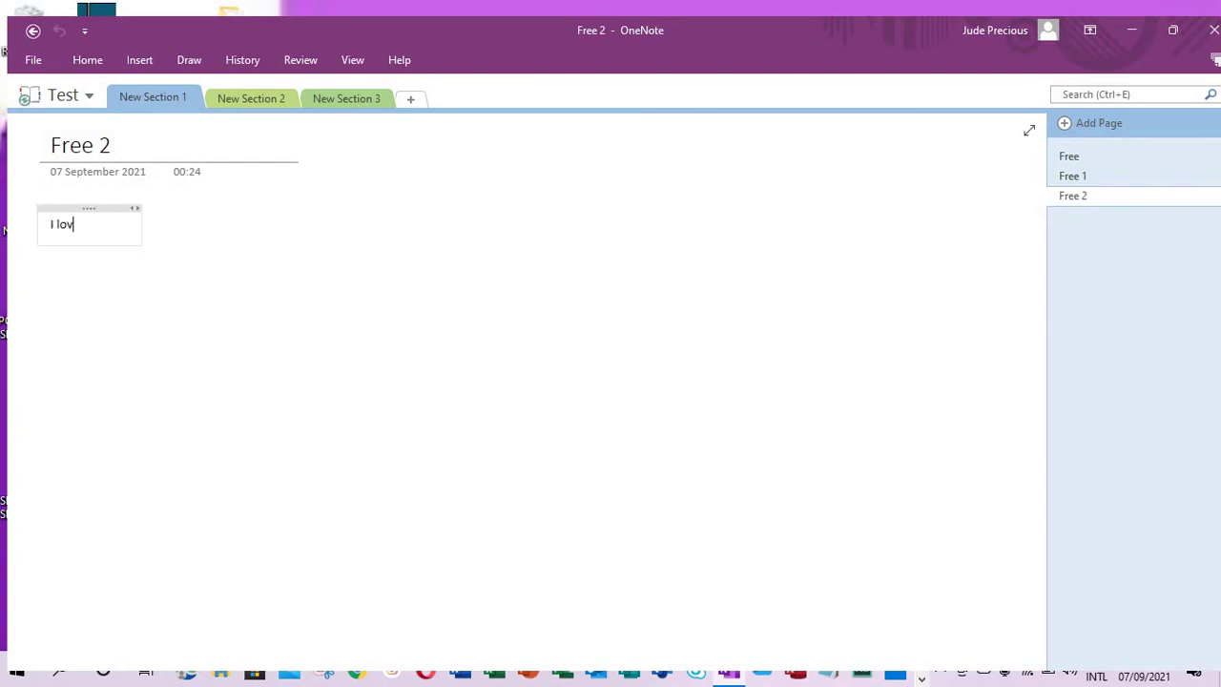
pyautogui.write('e to teach the people what I know')
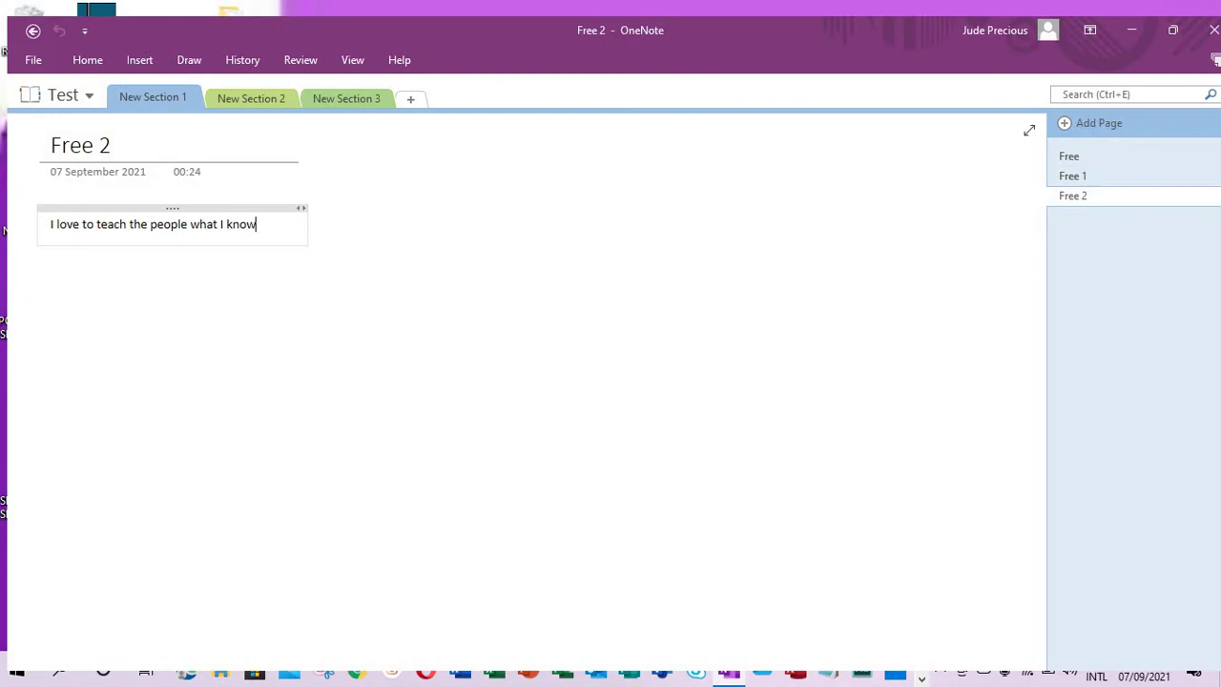
pyautogui.hotkey('ctrl', 'a')
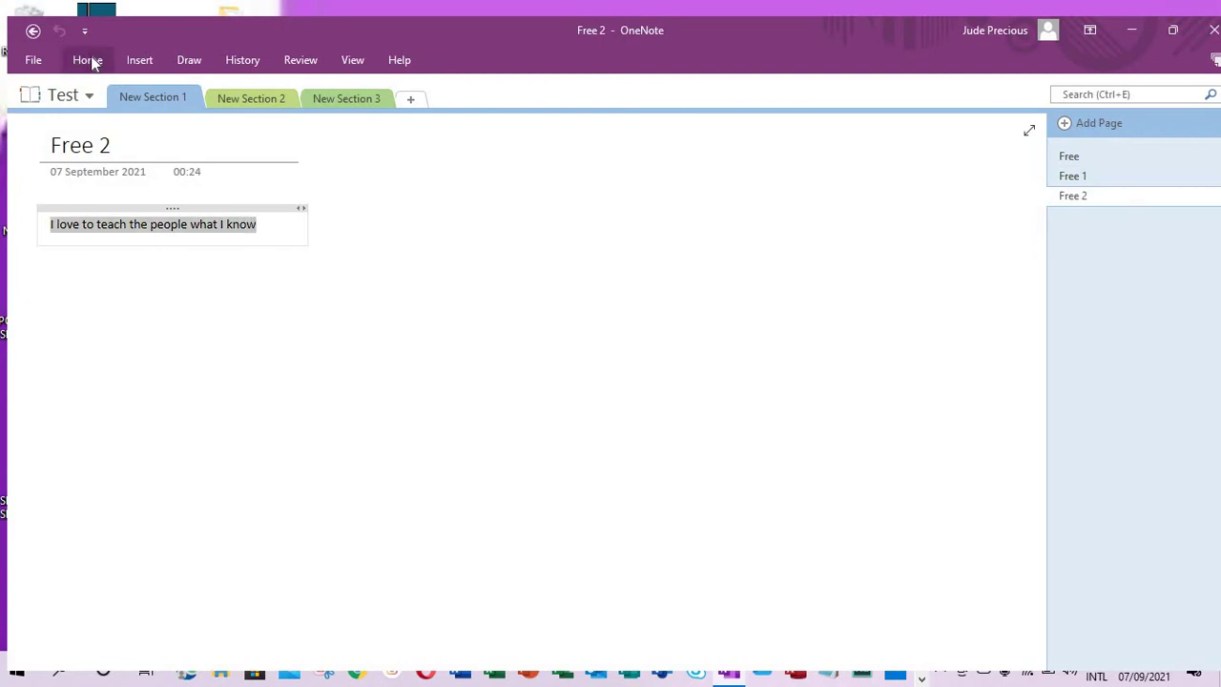
pyautogui.click(92, 57)
pyautogui.click(177, 121)
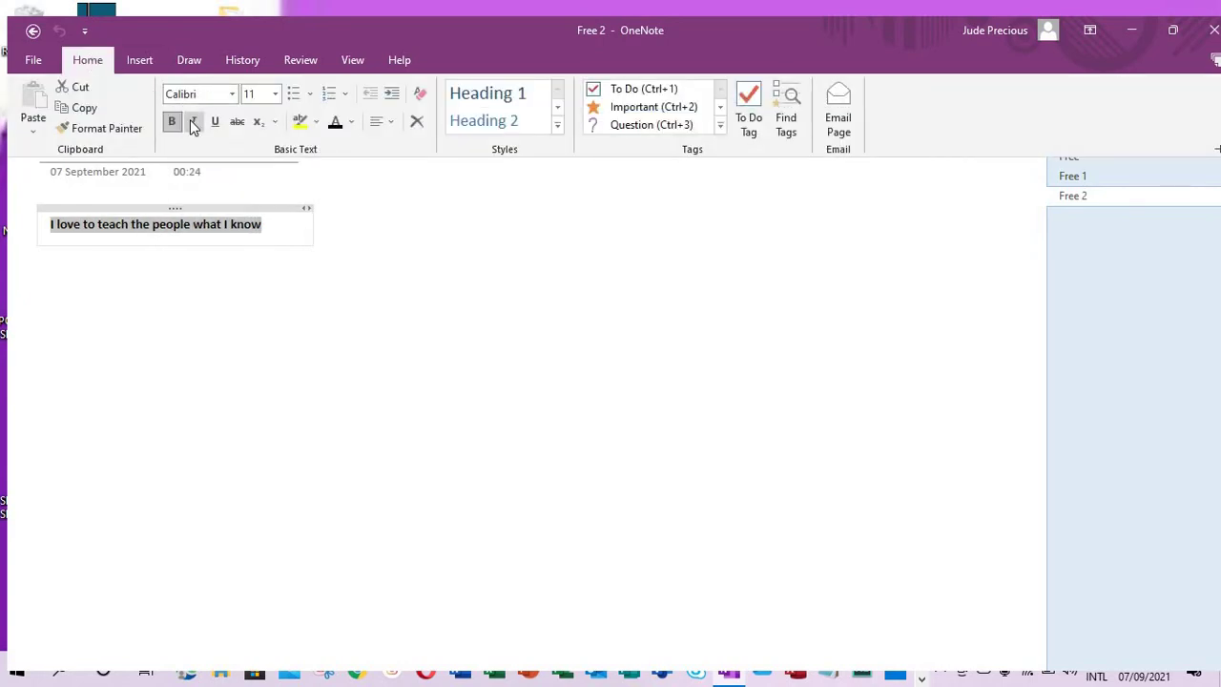
pyautogui.click(191, 121)
pyautogui.click(214, 122)
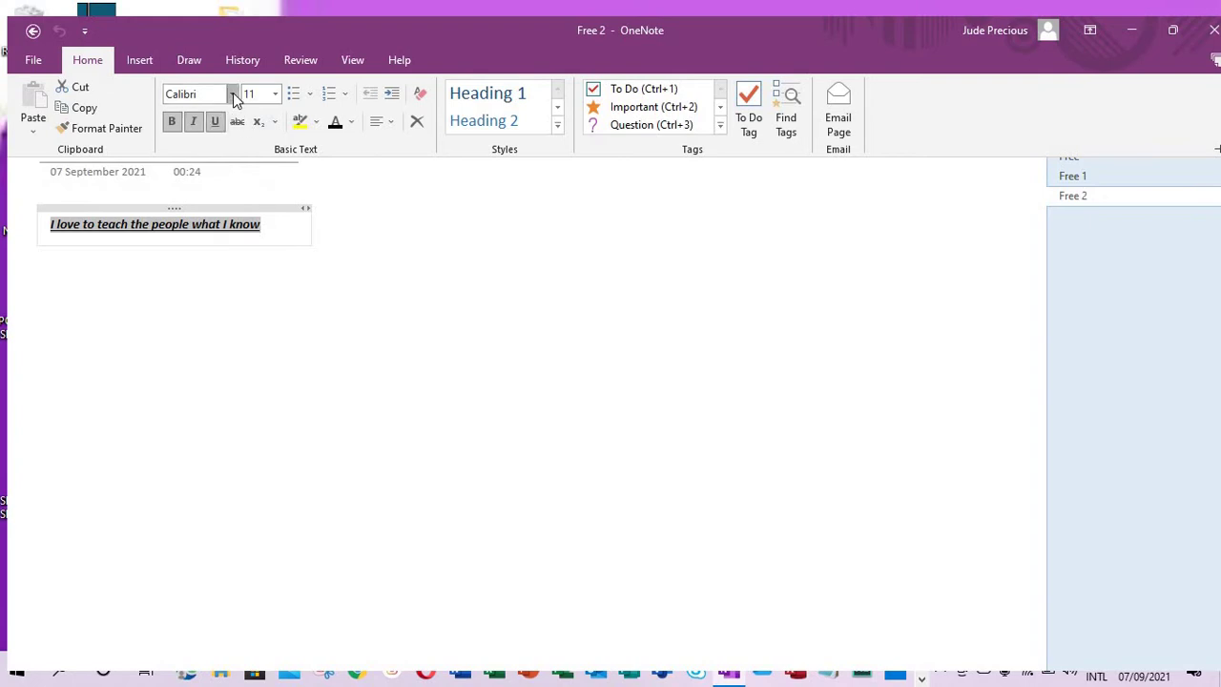
# Step: Set the sentence's font to Arial Black, size 12
pyautogui.click(232, 93)
pyautogui.click(217, 269)
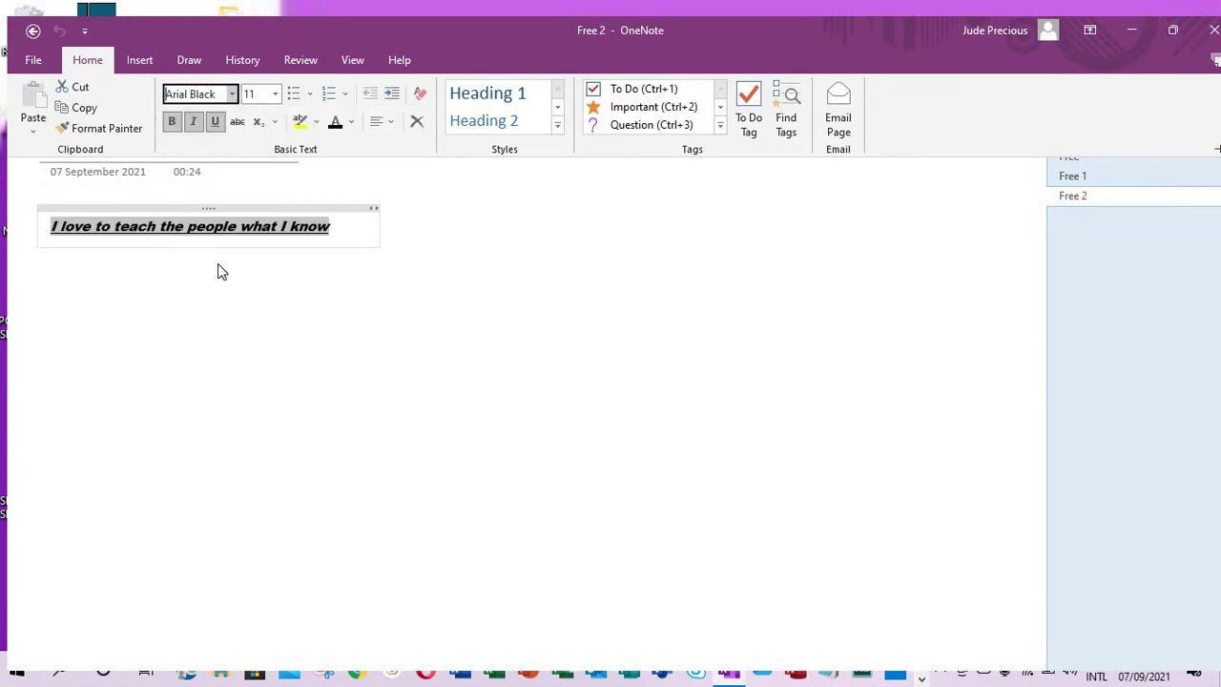
pyautogui.click(276, 96)
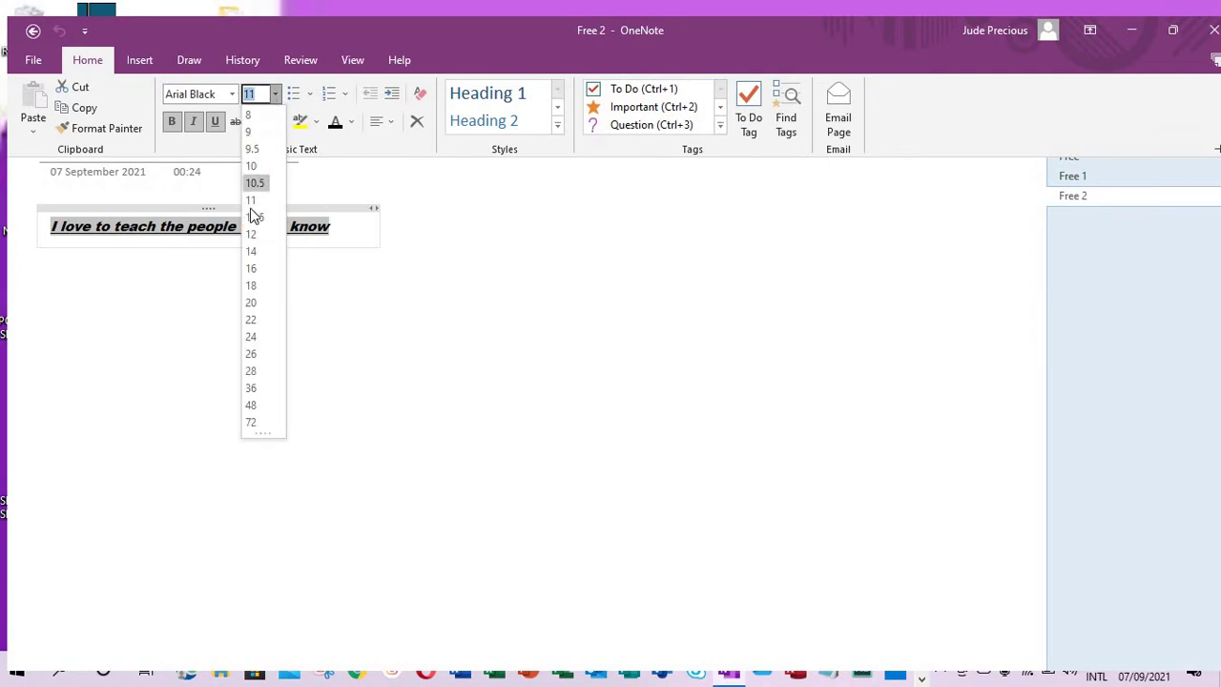
pyautogui.click(252, 234)
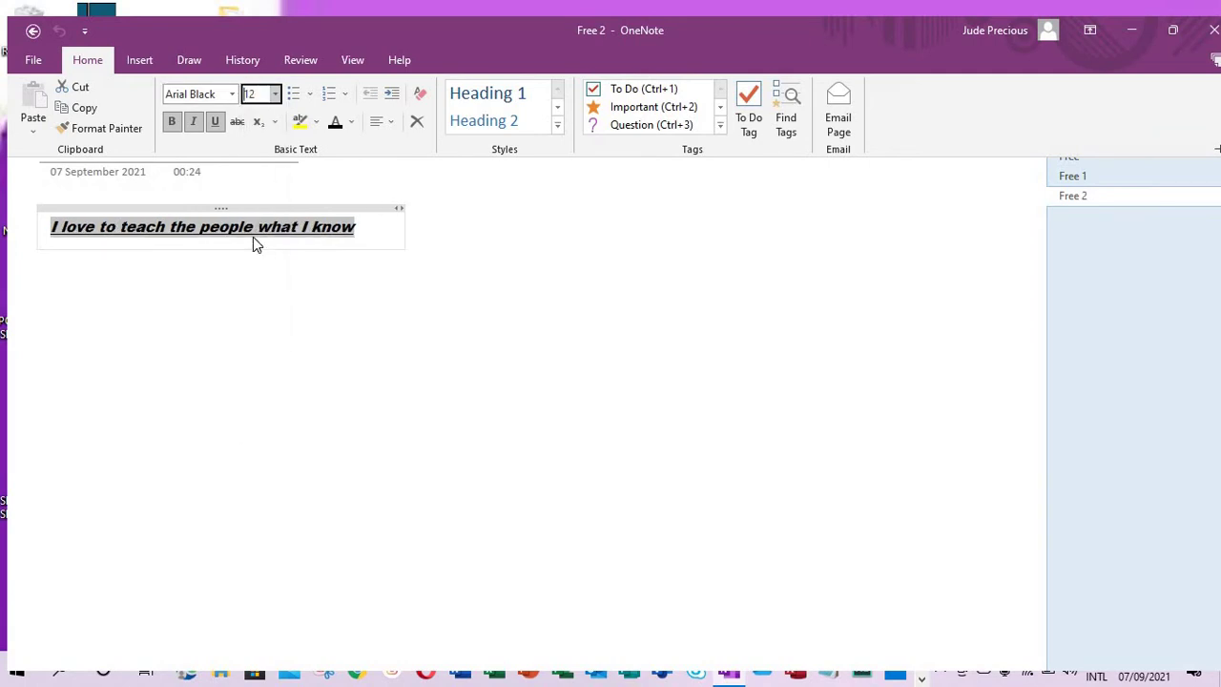
# Step: Colour the sentence blue and highlight it in bright green
pyautogui.click(352, 123)
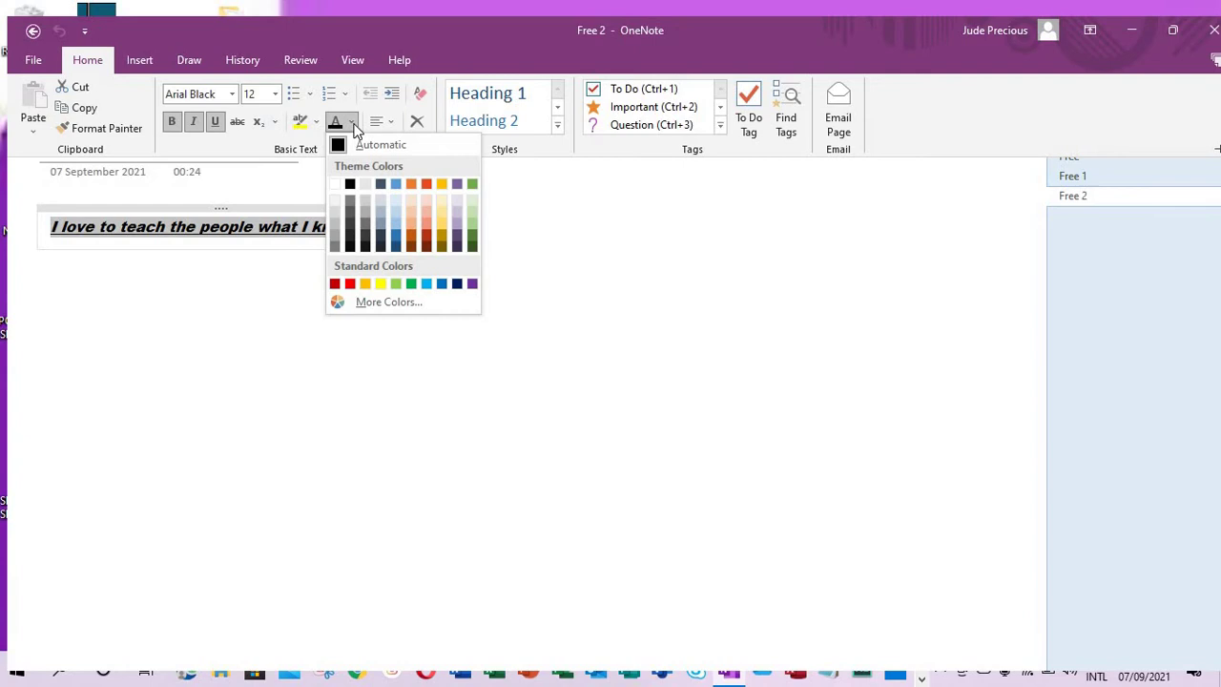
pyautogui.click(396, 237)
pyautogui.click(316, 122)
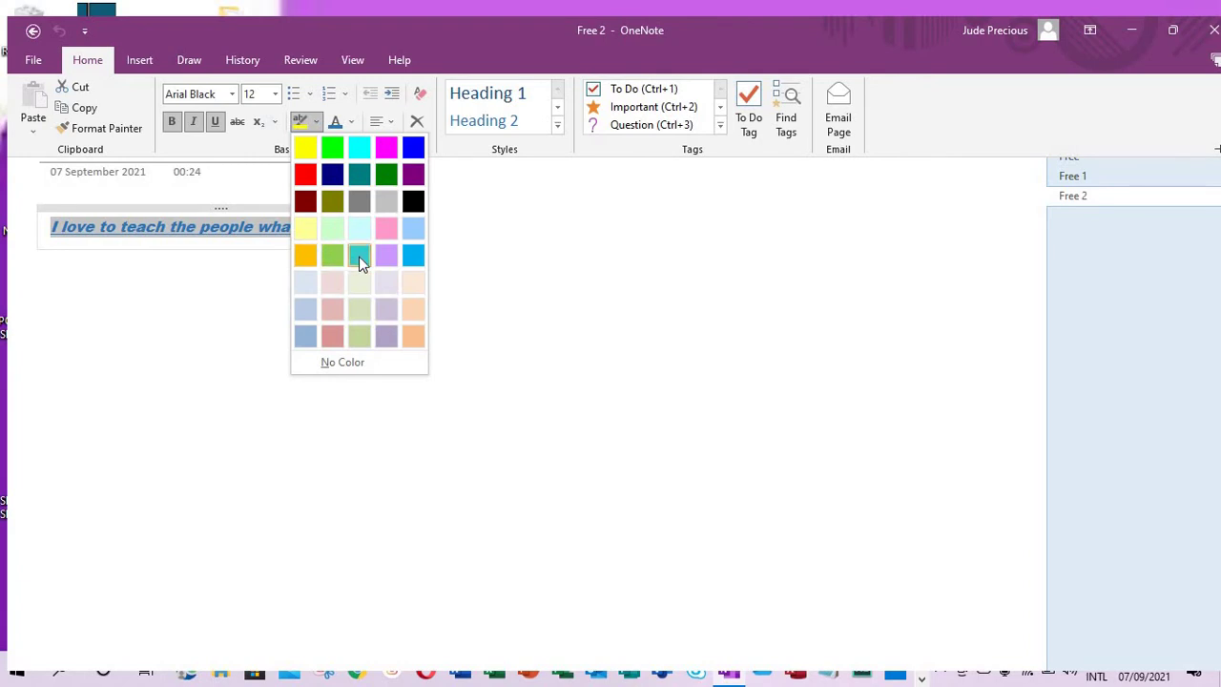
pyautogui.click(332, 147)
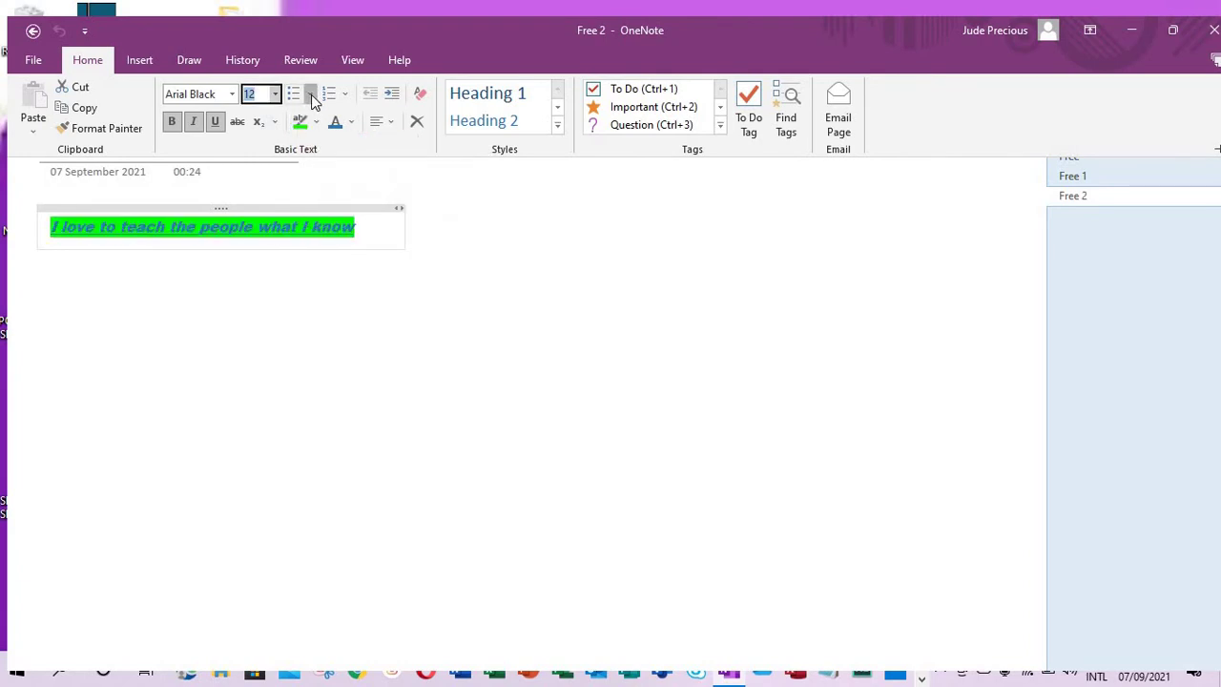
# Step: Browse the bullet and numbering styles without applying any, and expand the Styles gallery
pyautogui.click(311, 94)
pyautogui.click(346, 99)
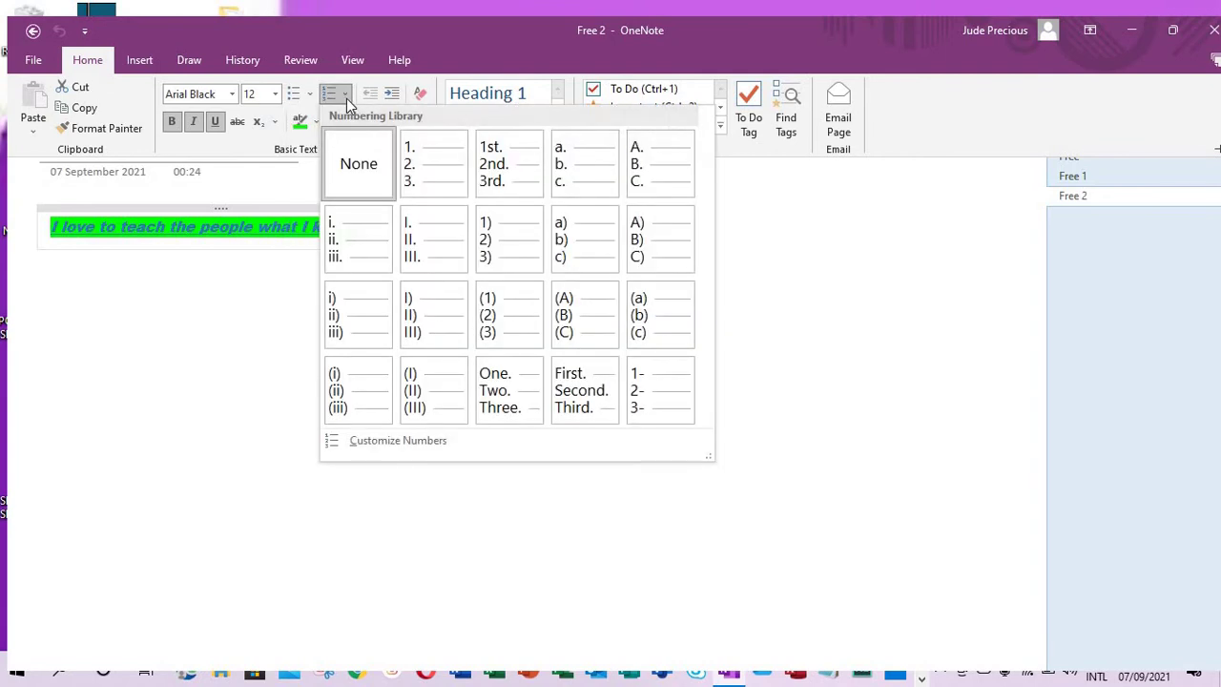
pyautogui.press('Escape')
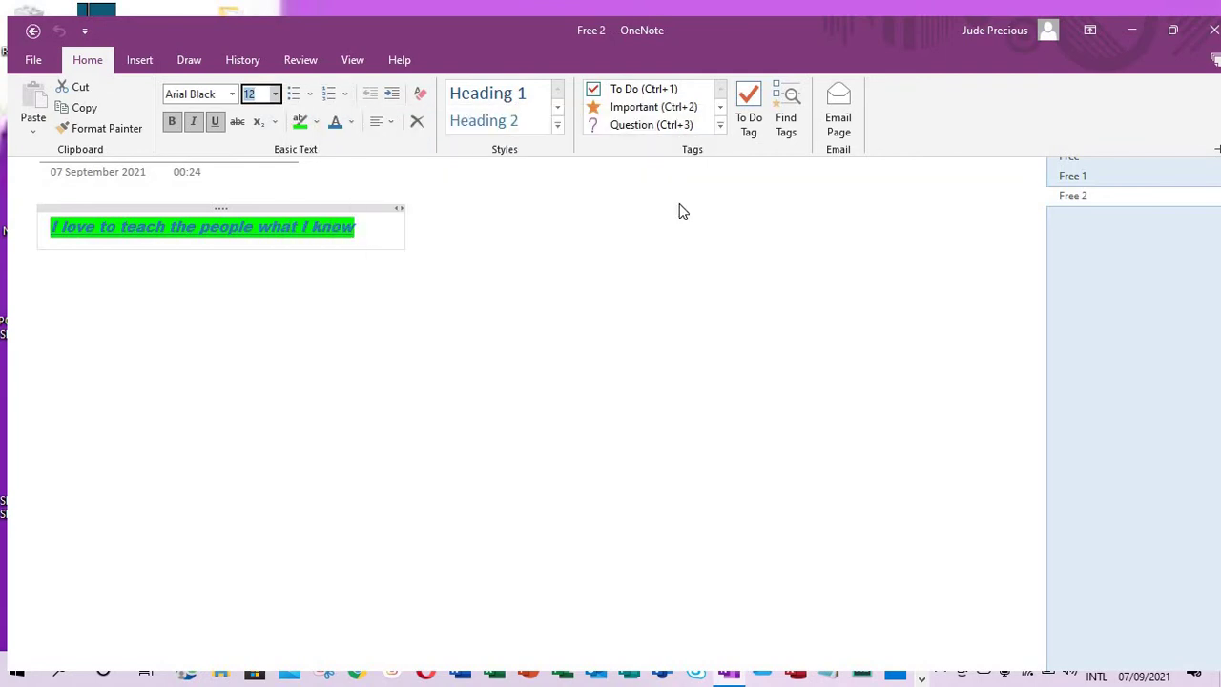
pyautogui.click(559, 127)
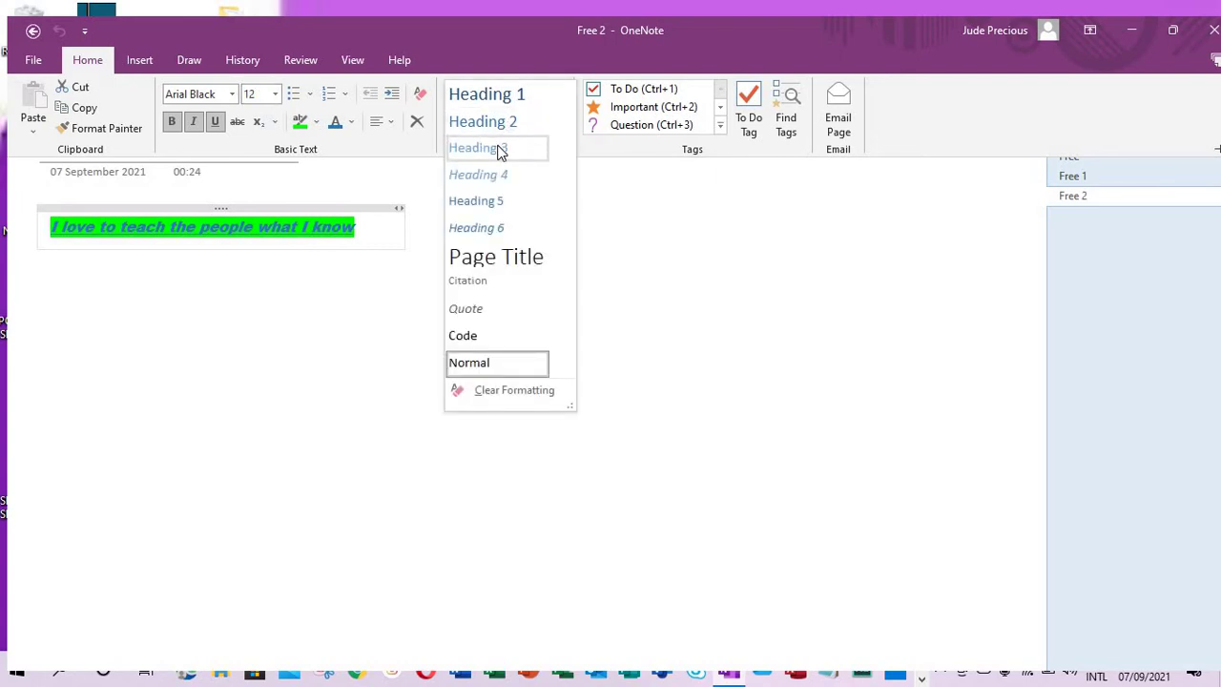
# Step: Apply the Heading 2 style to the sentence, then switch it to Page Title style
pyautogui.click(491, 122)
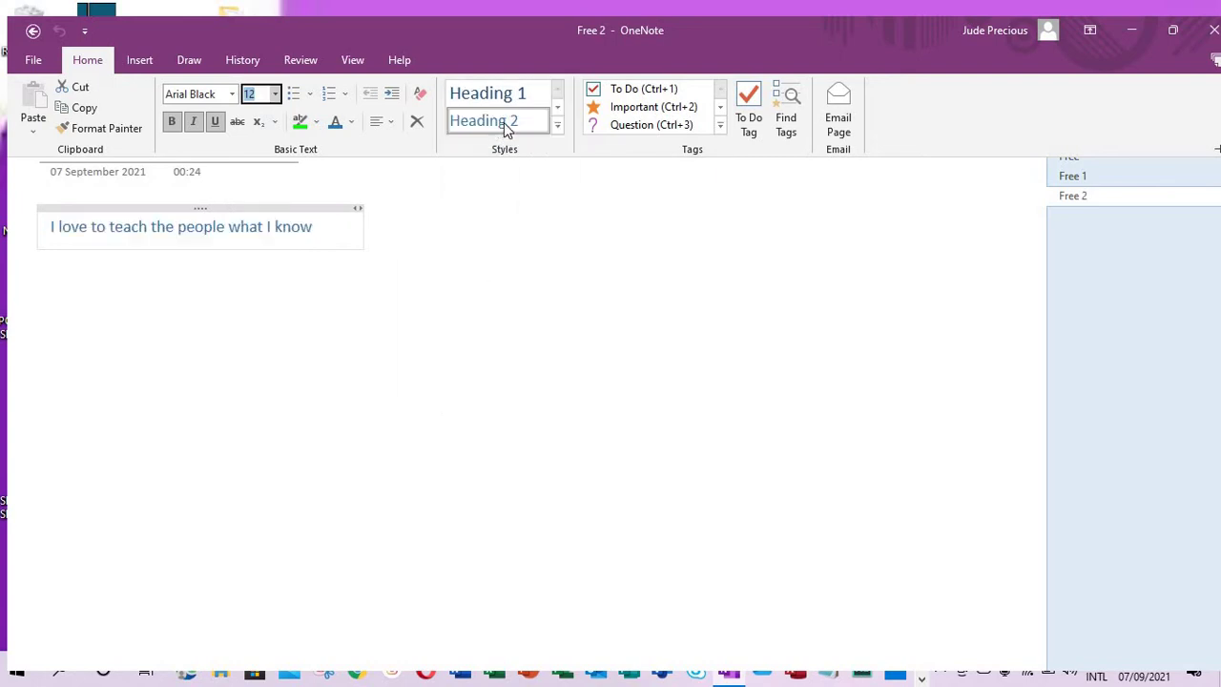
pyautogui.click(560, 130)
pyautogui.click(490, 271)
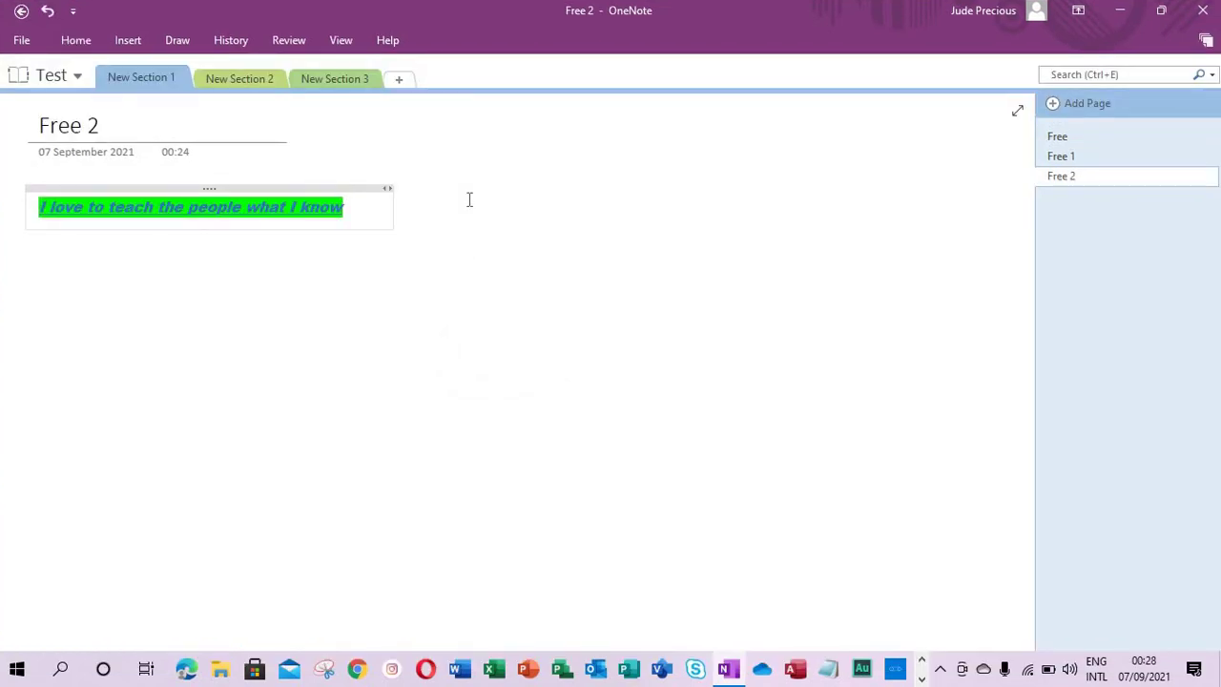
# Step: Insert a table below the sentence and fill its first row with peace, love, happines
pyautogui.click(129, 41)
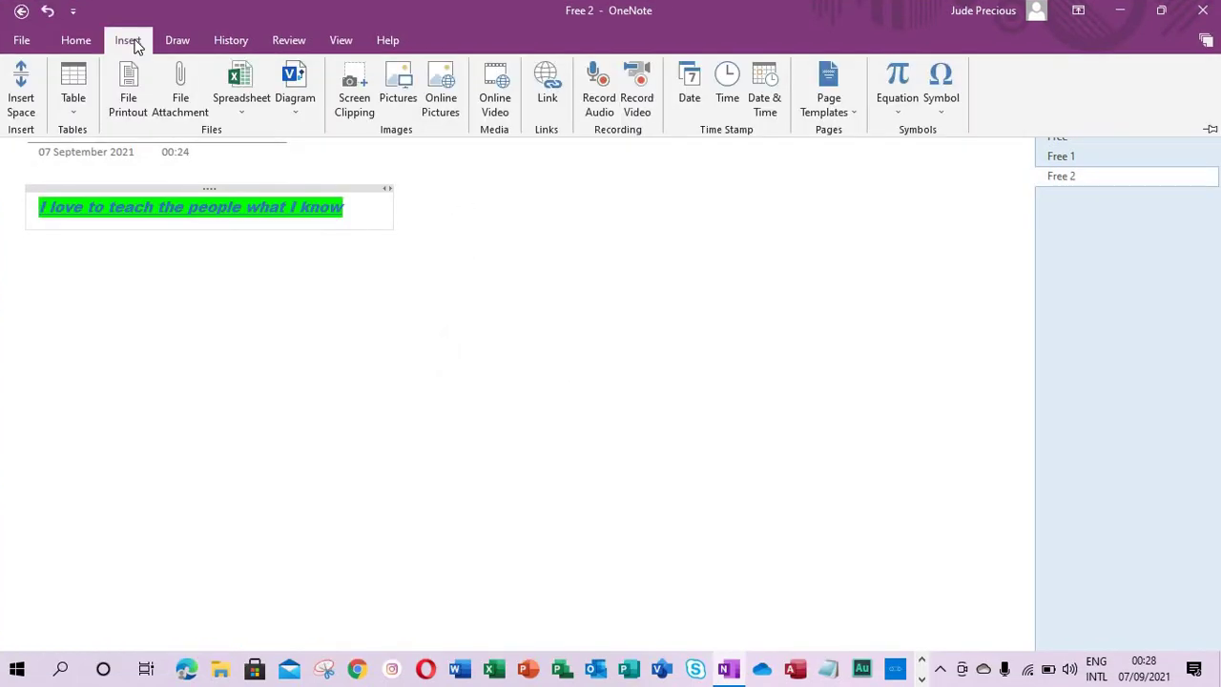
pyautogui.click(74, 91)
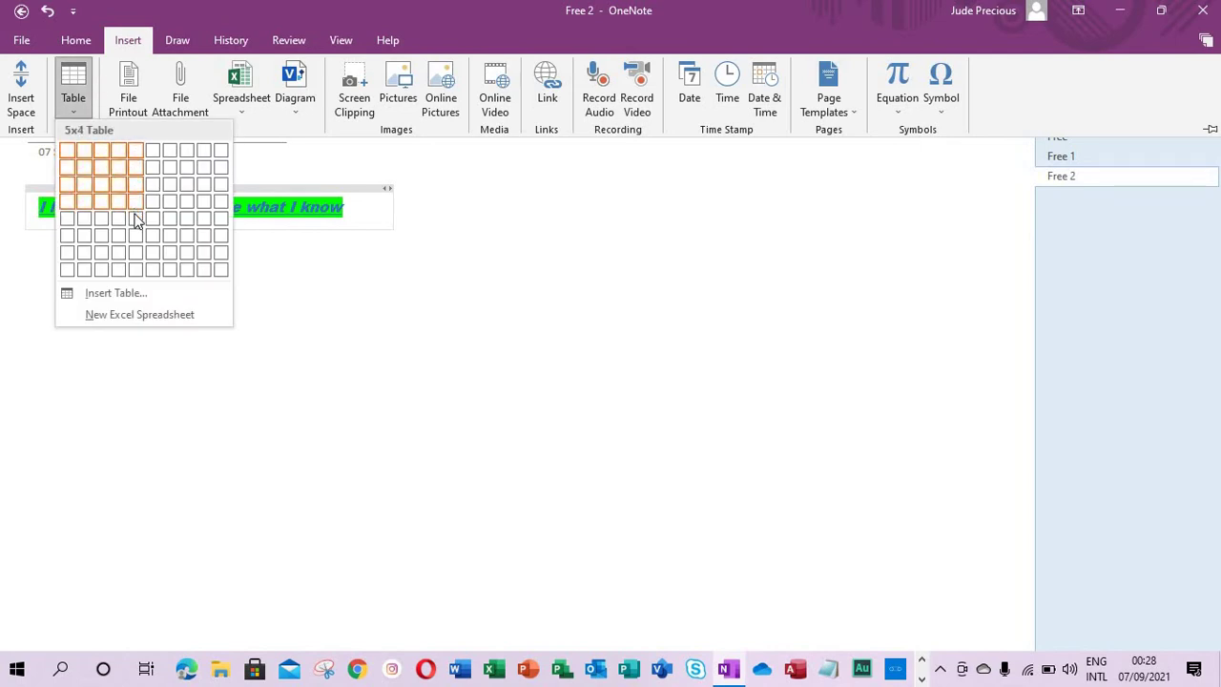
pyautogui.click(135, 219)
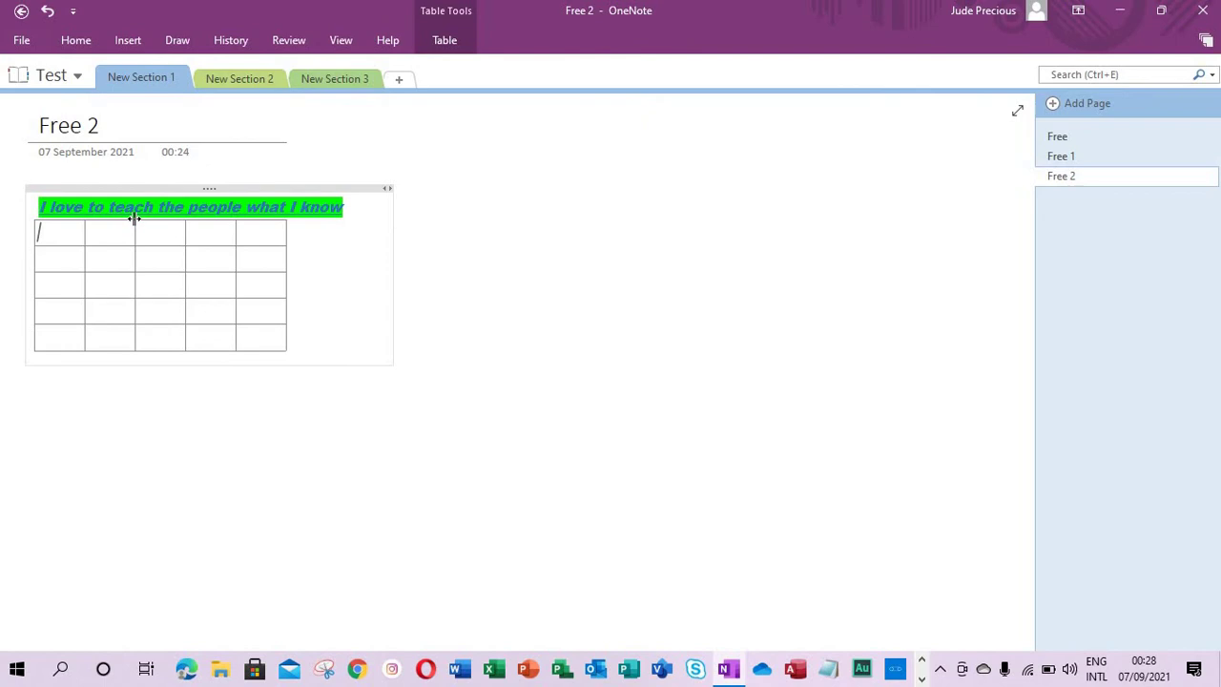
pyautogui.write('S')
pyautogui.write('eace')
pyautogui.press('Tab')
pyautogui.write('love')
pyautogui.press('Tab')
pyautogui.write('happines')
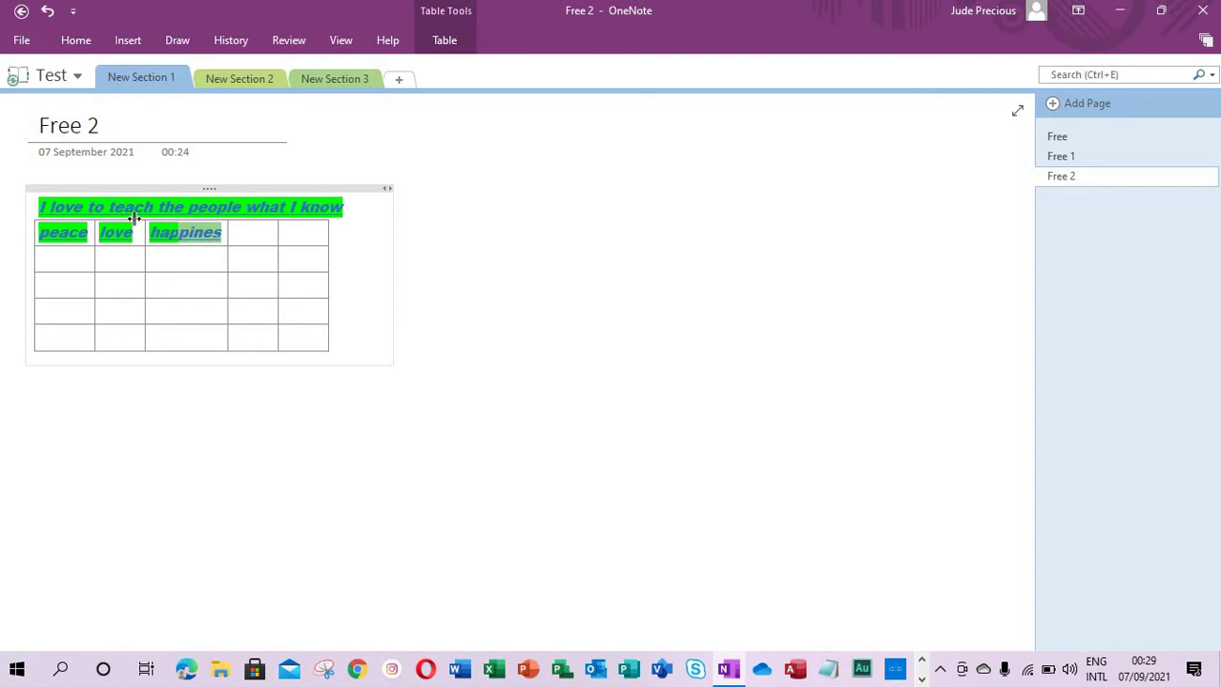
pyautogui.hotkey('ctrl', 'a')
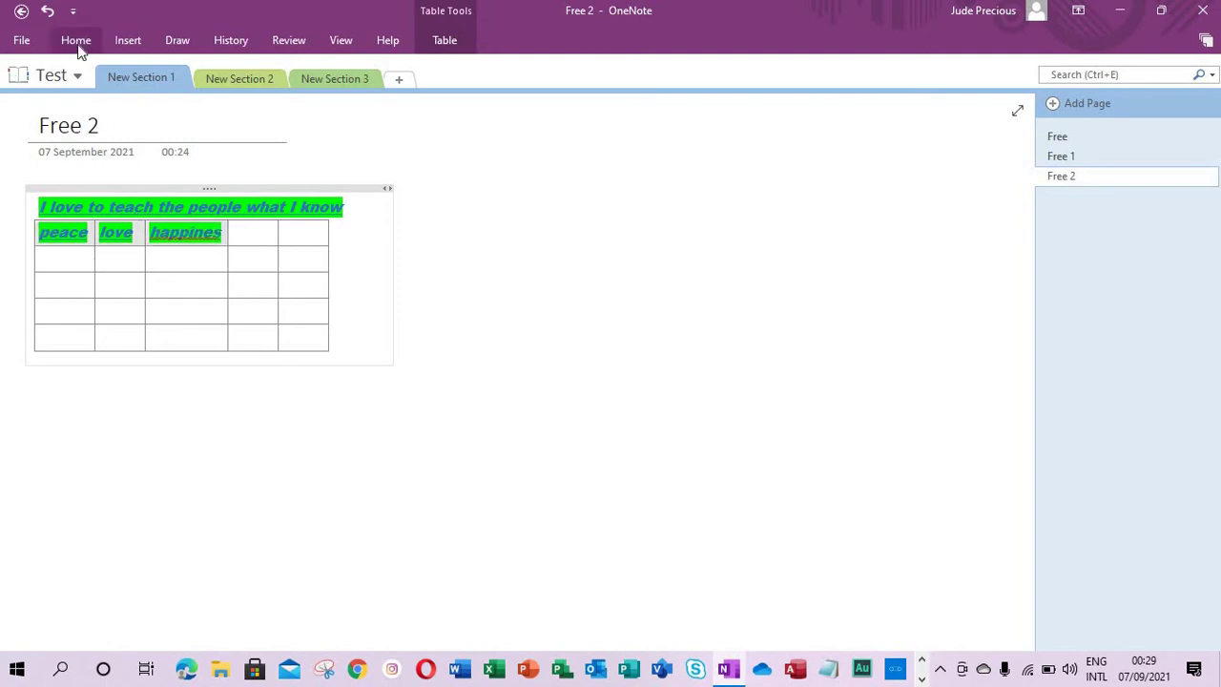
# Step: Set the first-row highlight to No Color and correct 'happines' to 'happiness'
pyautogui.click(77, 44)
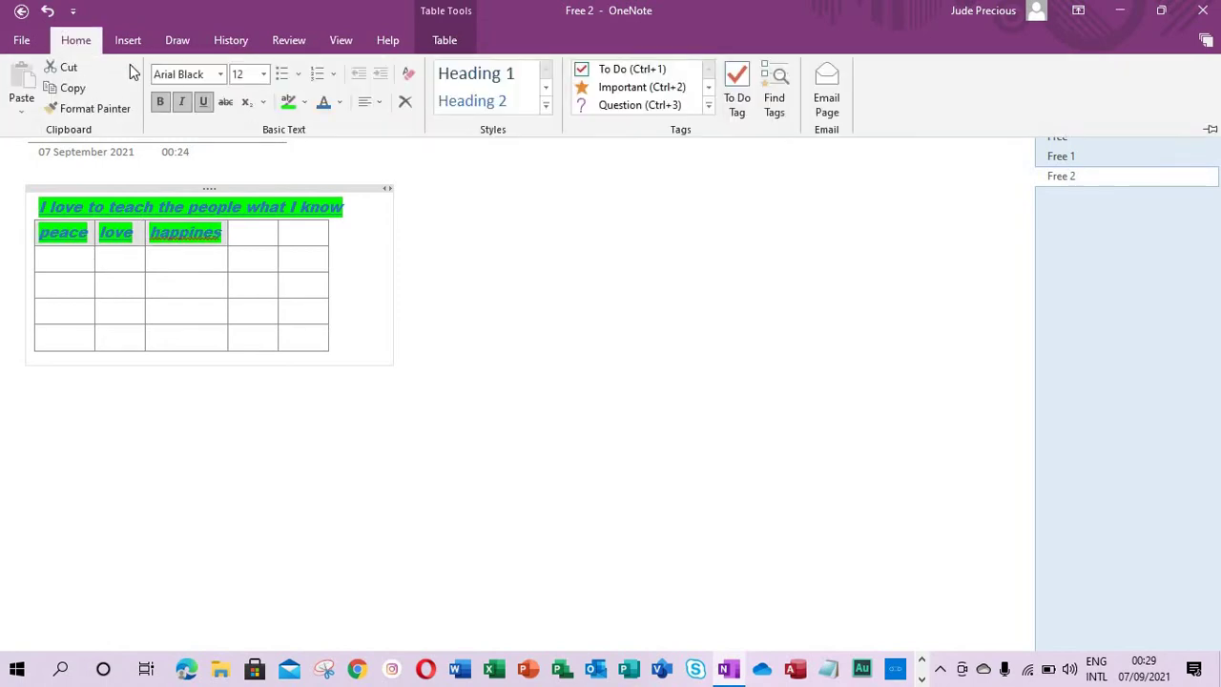
pyautogui.click(303, 102)
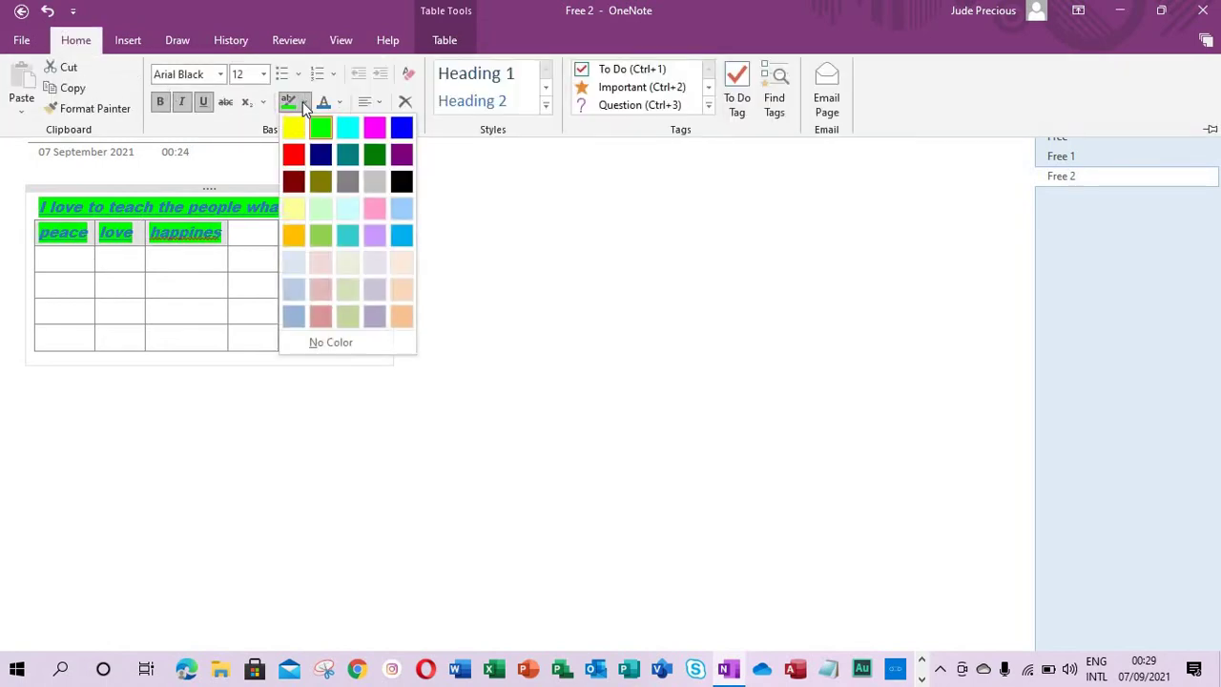
pyautogui.click(325, 352)
pyautogui.click(324, 352)
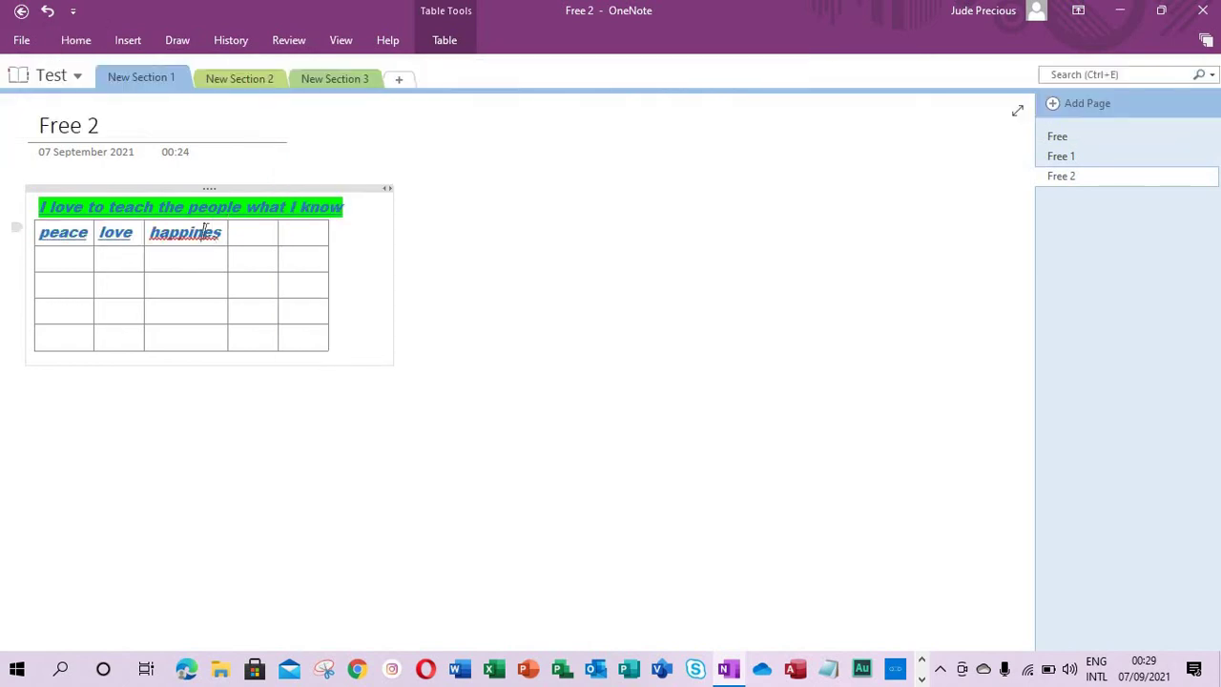
pyautogui.rightClick(205, 231)
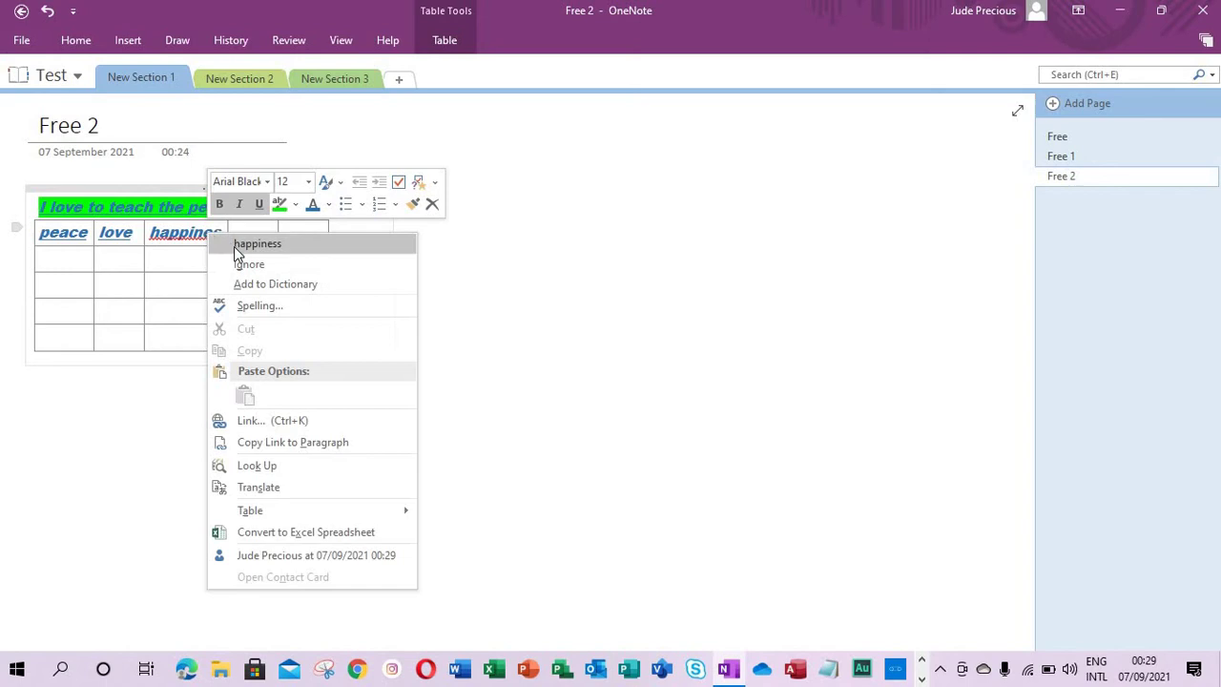
pyautogui.click(248, 245)
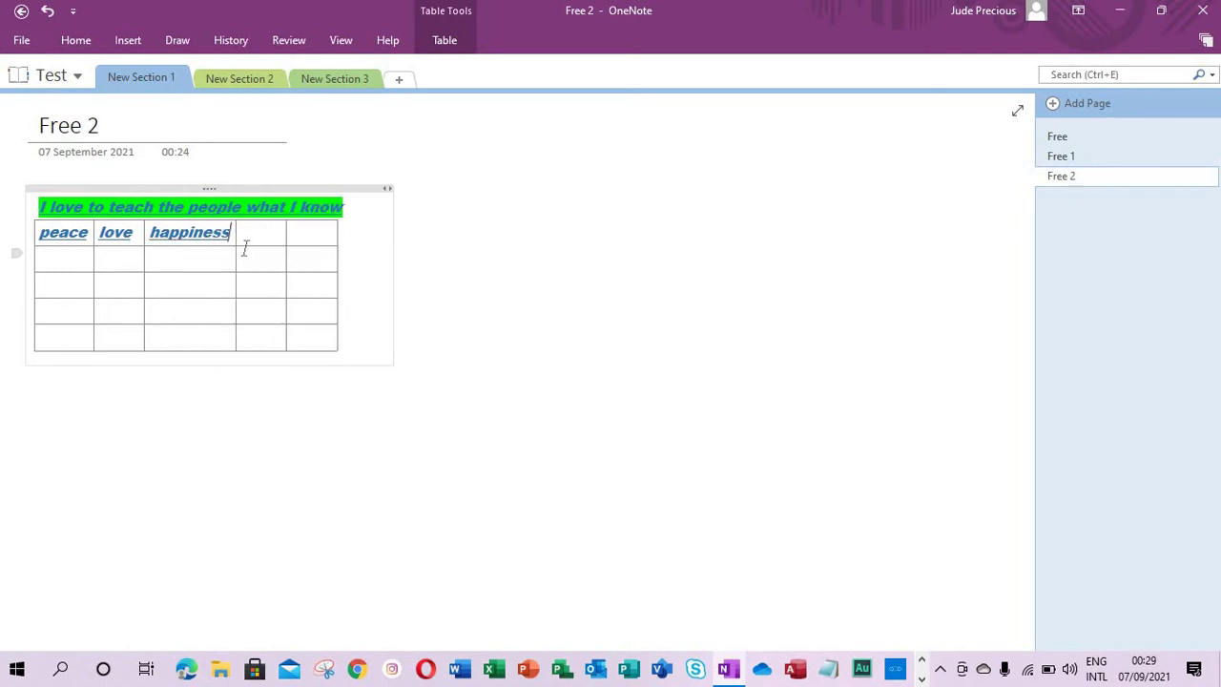
# Step: Search online pictures for 'nature' and insert the green valley landscape under 'happiness'
pyautogui.click(120, 38)
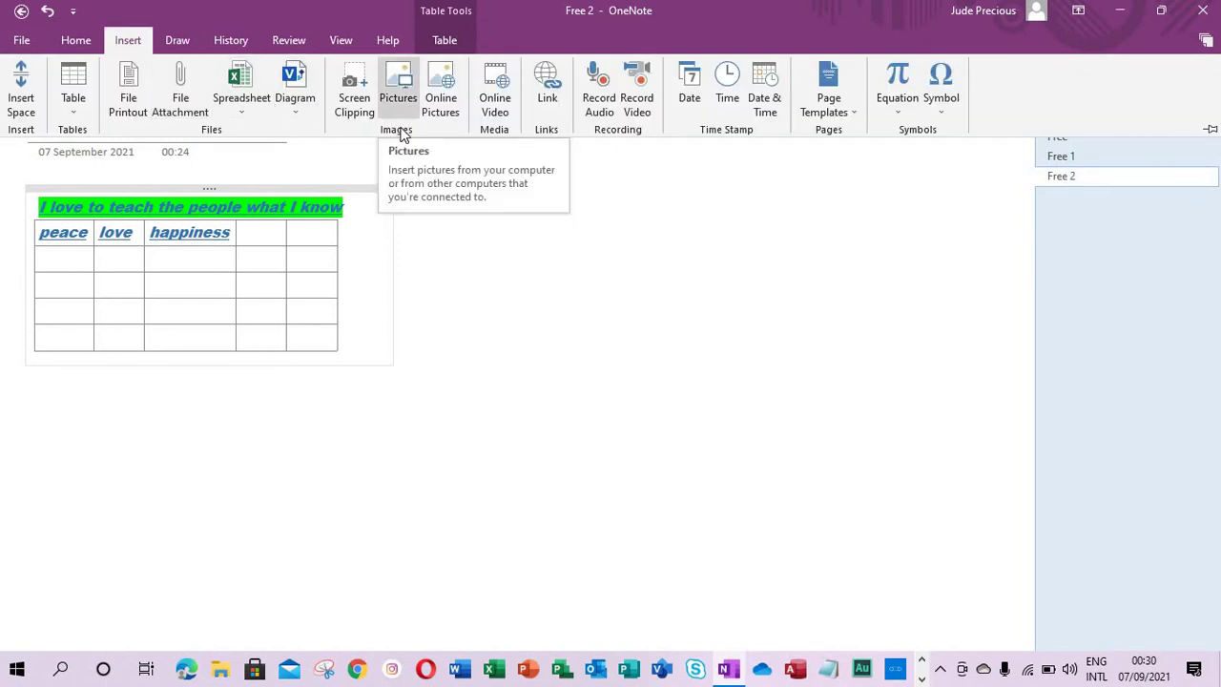
pyautogui.click(403, 84)
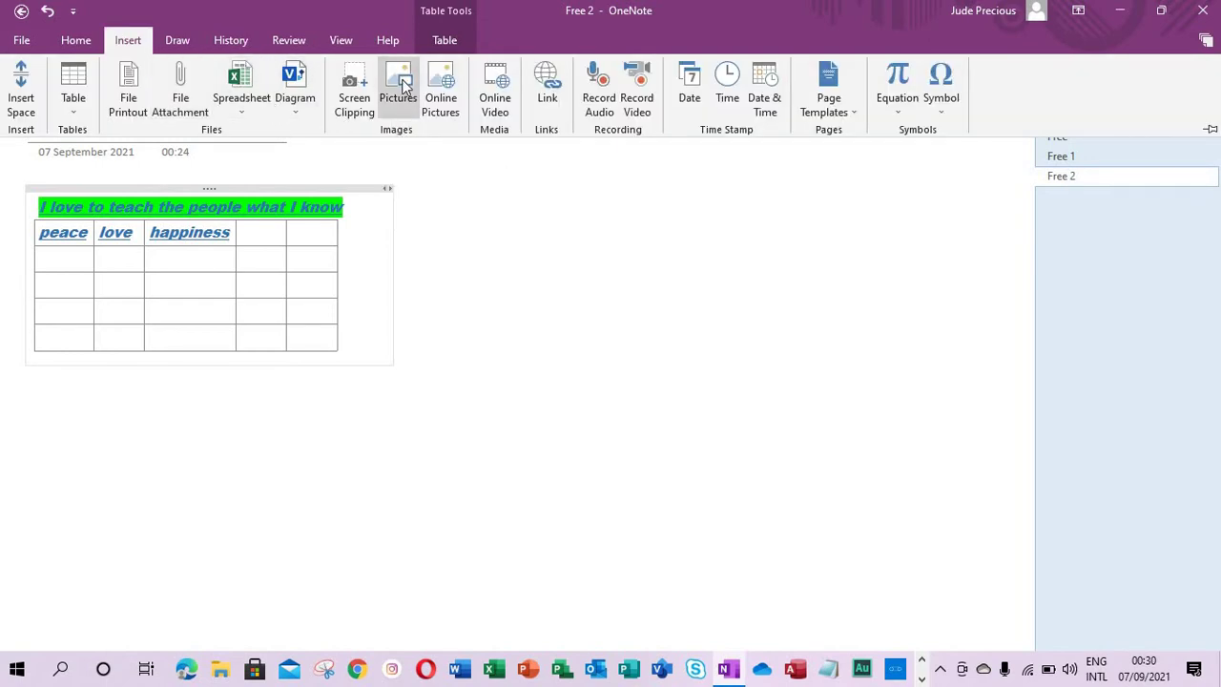
pyautogui.click(128, 40)
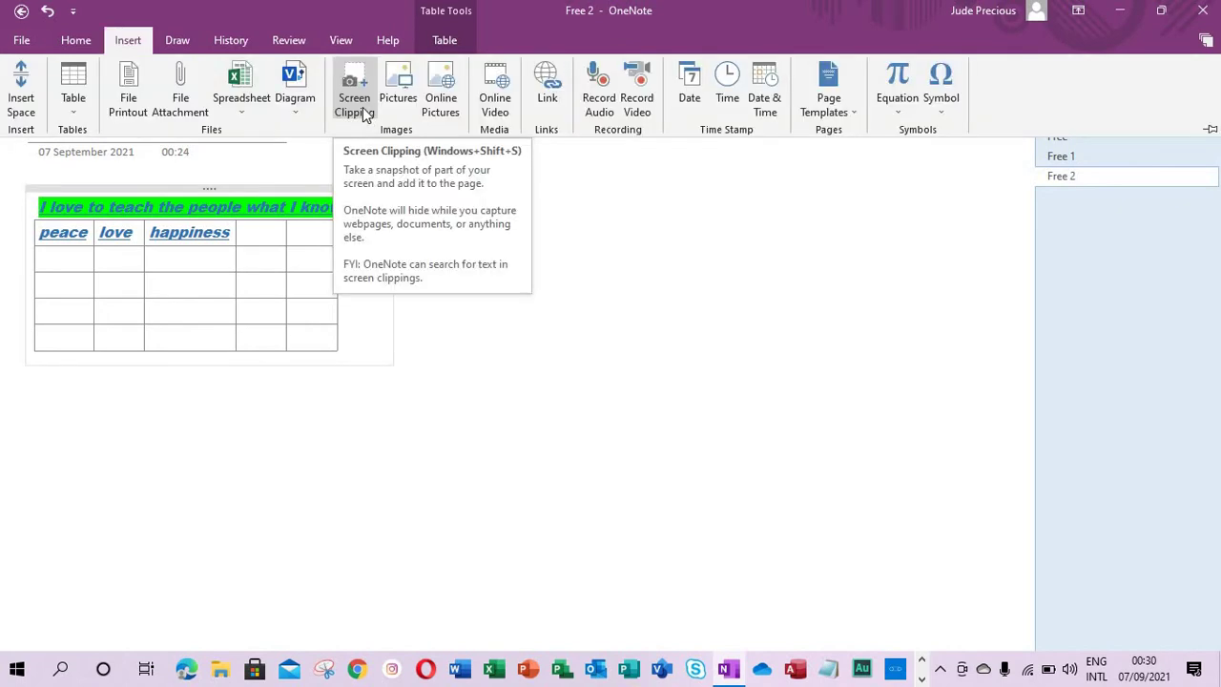
pyautogui.click(446, 108)
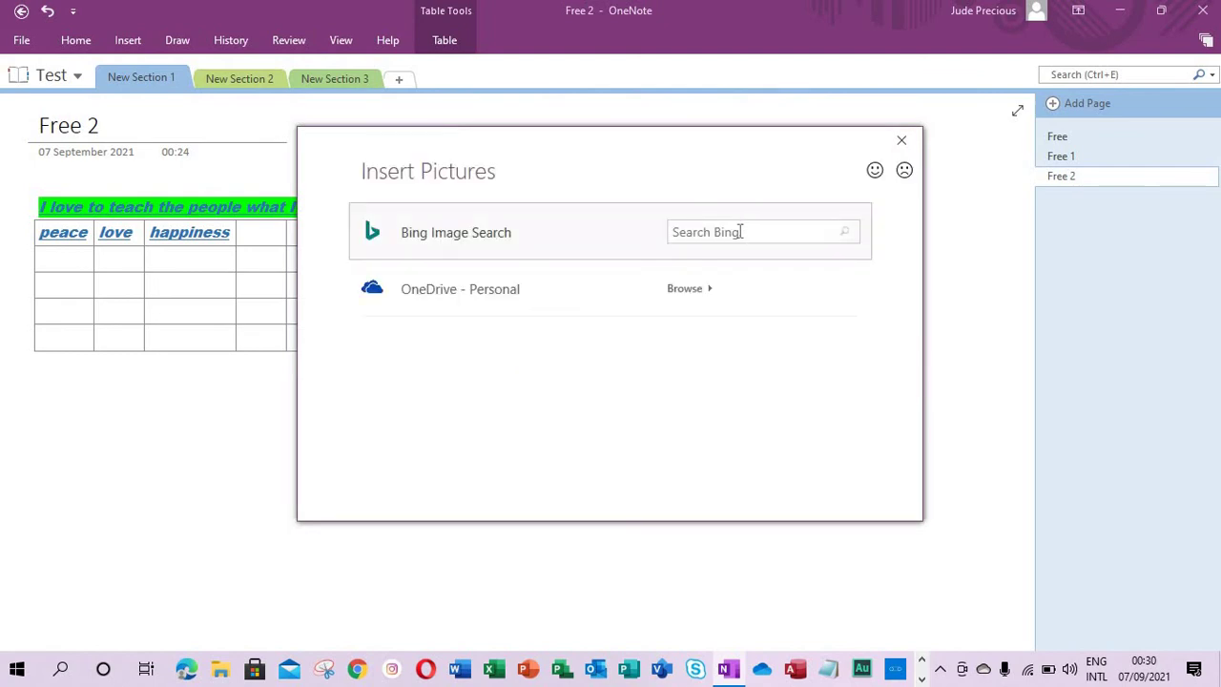
pyautogui.write('nature')
pyautogui.press('Return')
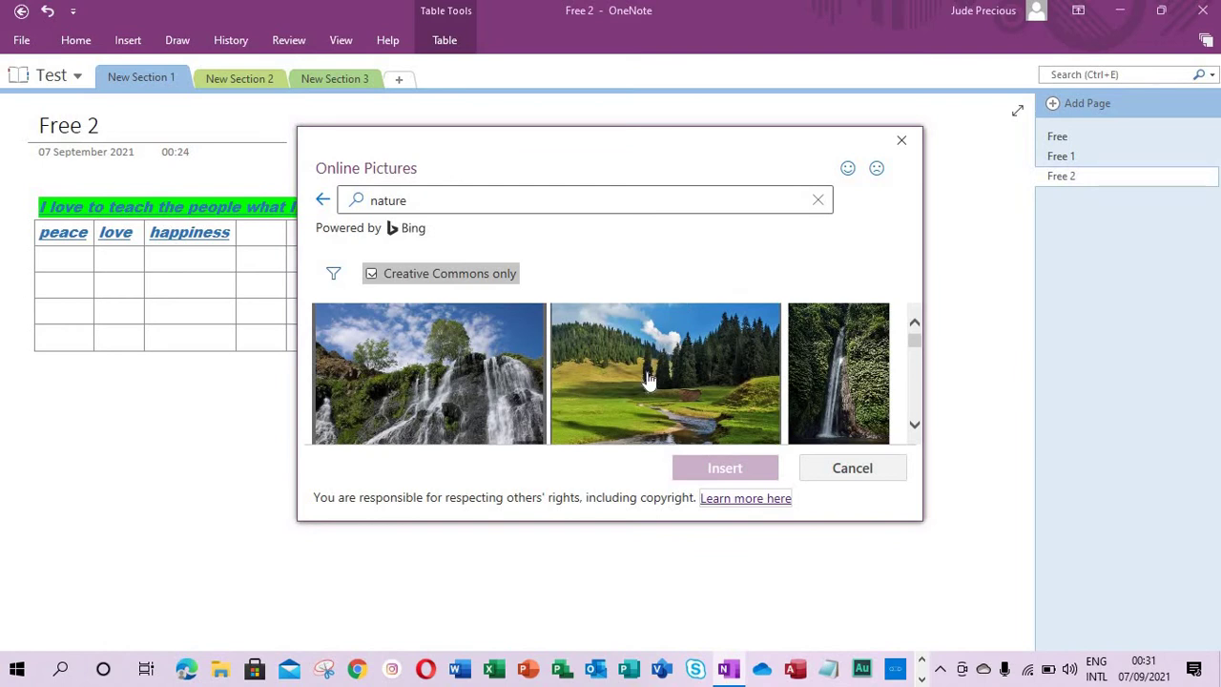
pyautogui.click(649, 381)
pyautogui.click(730, 467)
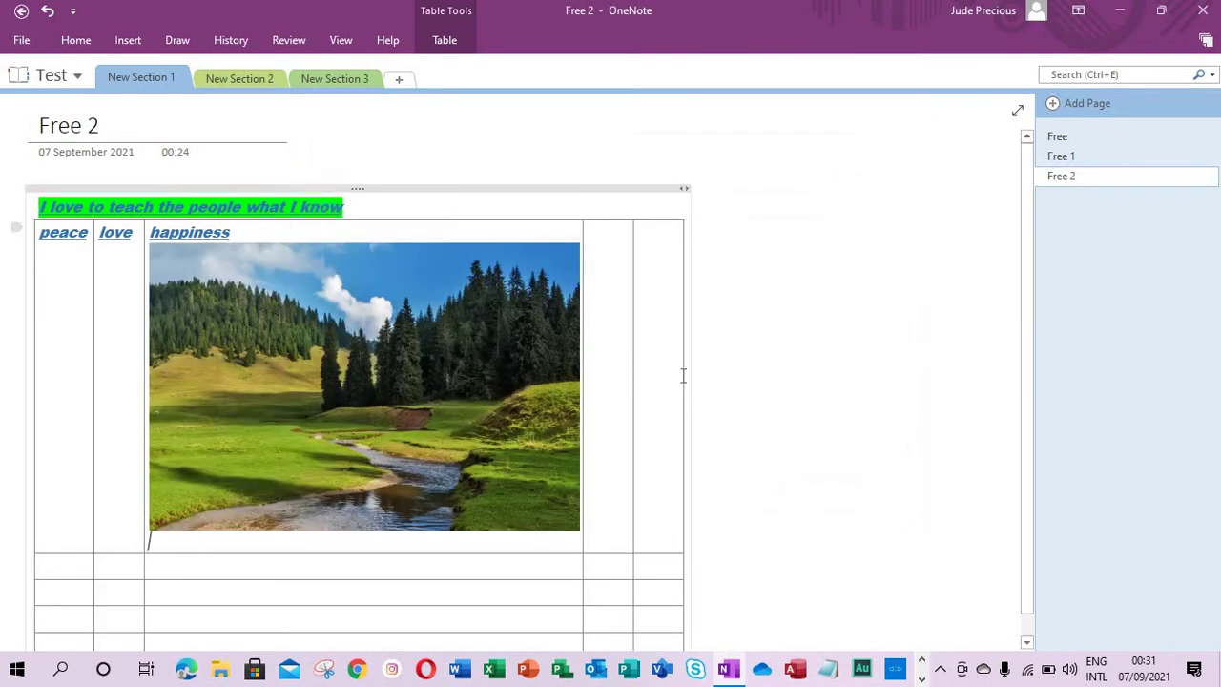
# Step: Drag the heading and table block to the right, then type 'Let us get' on the empty page
pyautogui.scroll(-1, 972, 494)
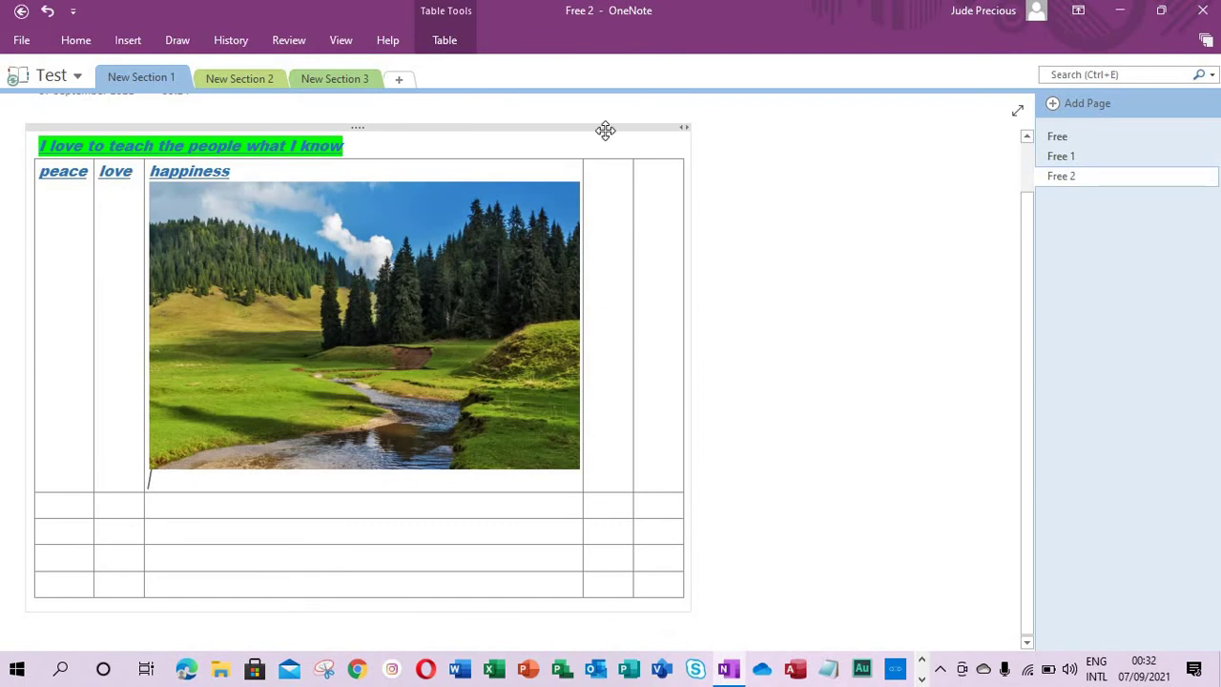
pyautogui.moveTo(606, 131); pyautogui.dragTo(934, 127)
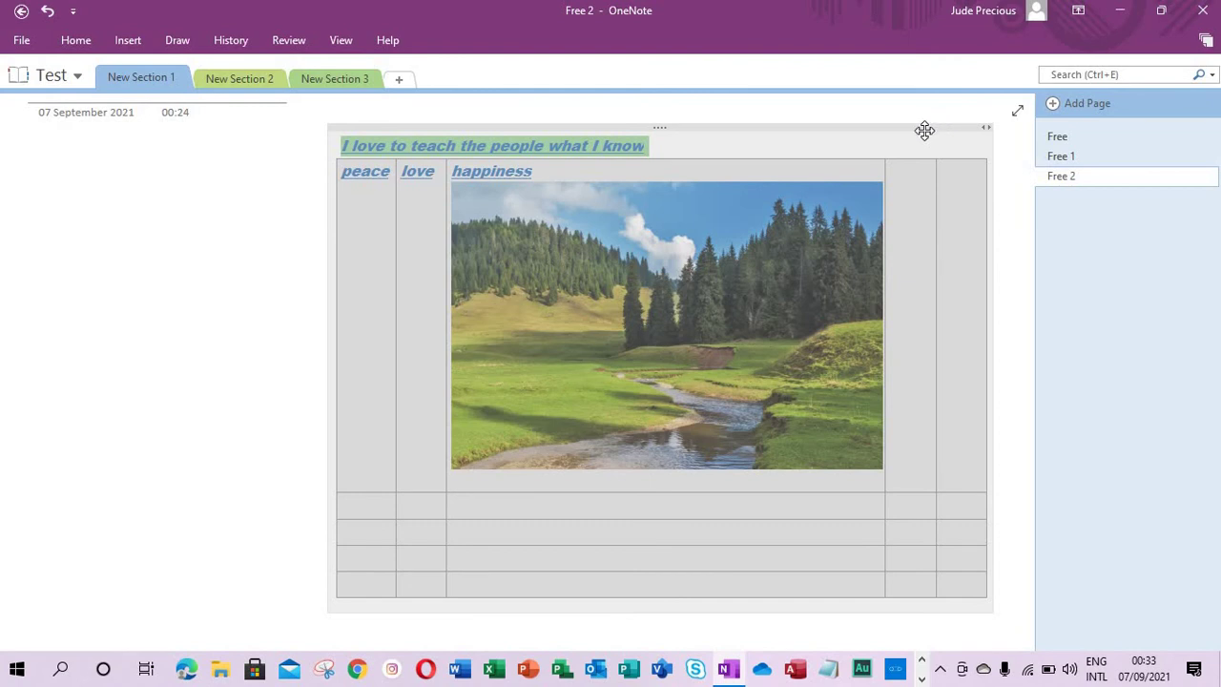
pyautogui.click(106, 175)
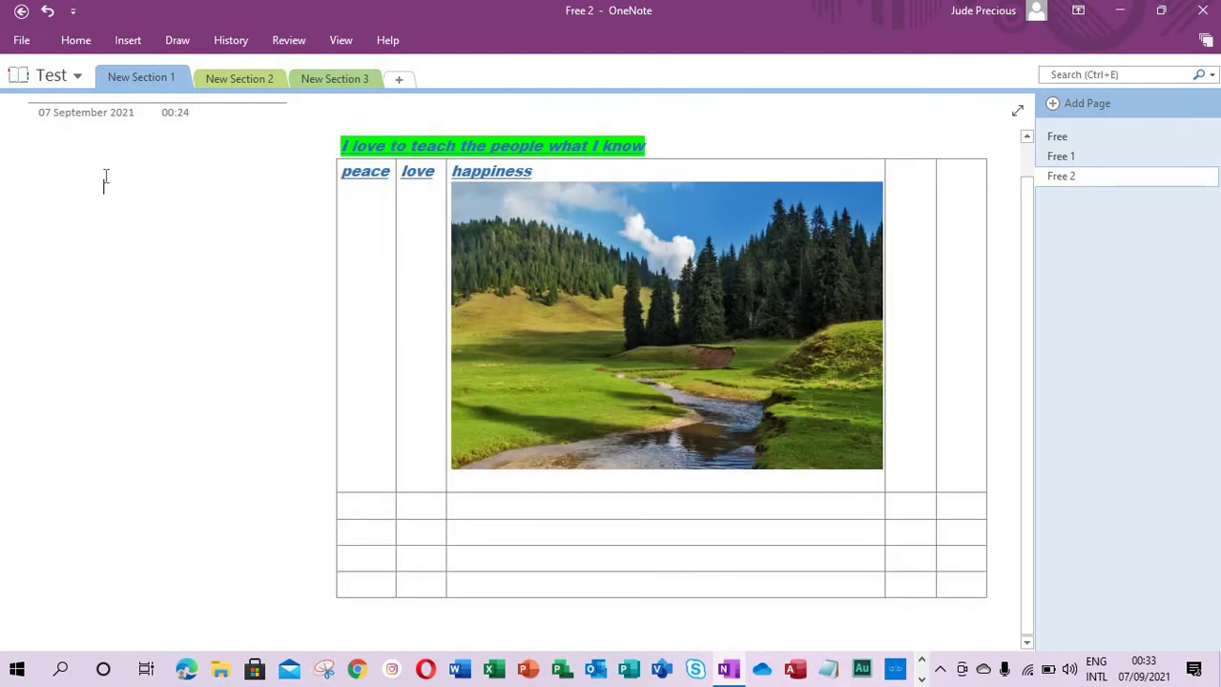
pyautogui.write('Let us get')
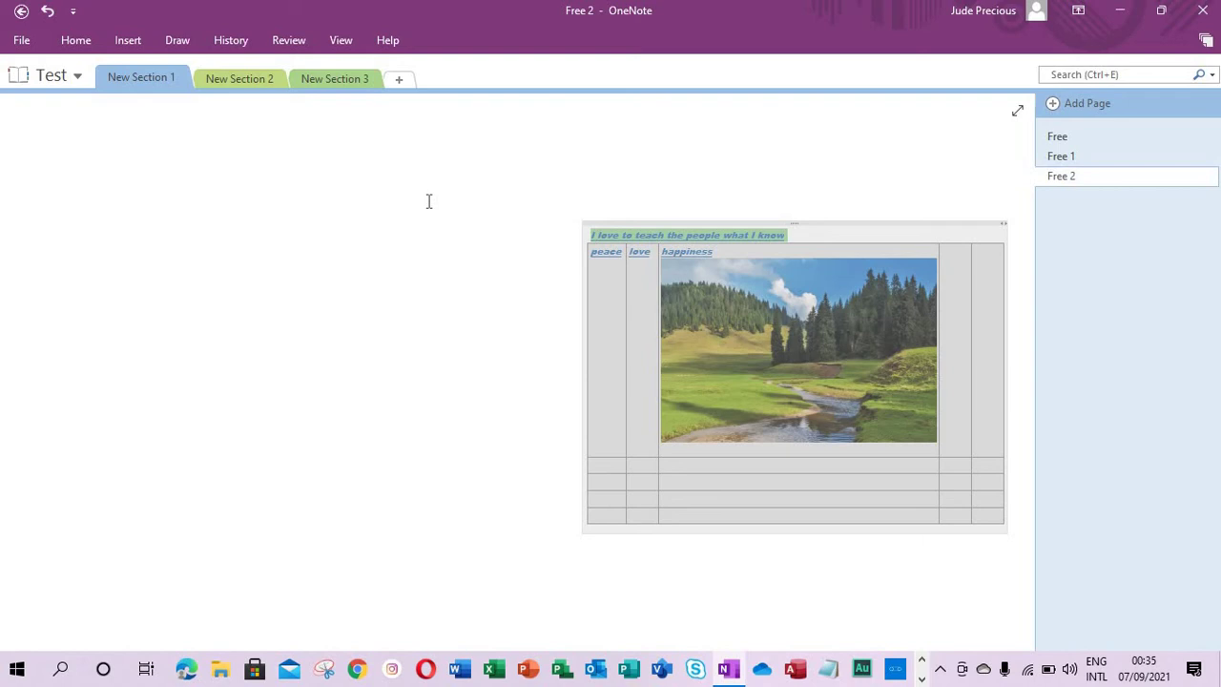
# Step: Embed the YouTube Microsoft Excel beginner tutorial video on the page via Online Video
pyautogui.click(129, 45)
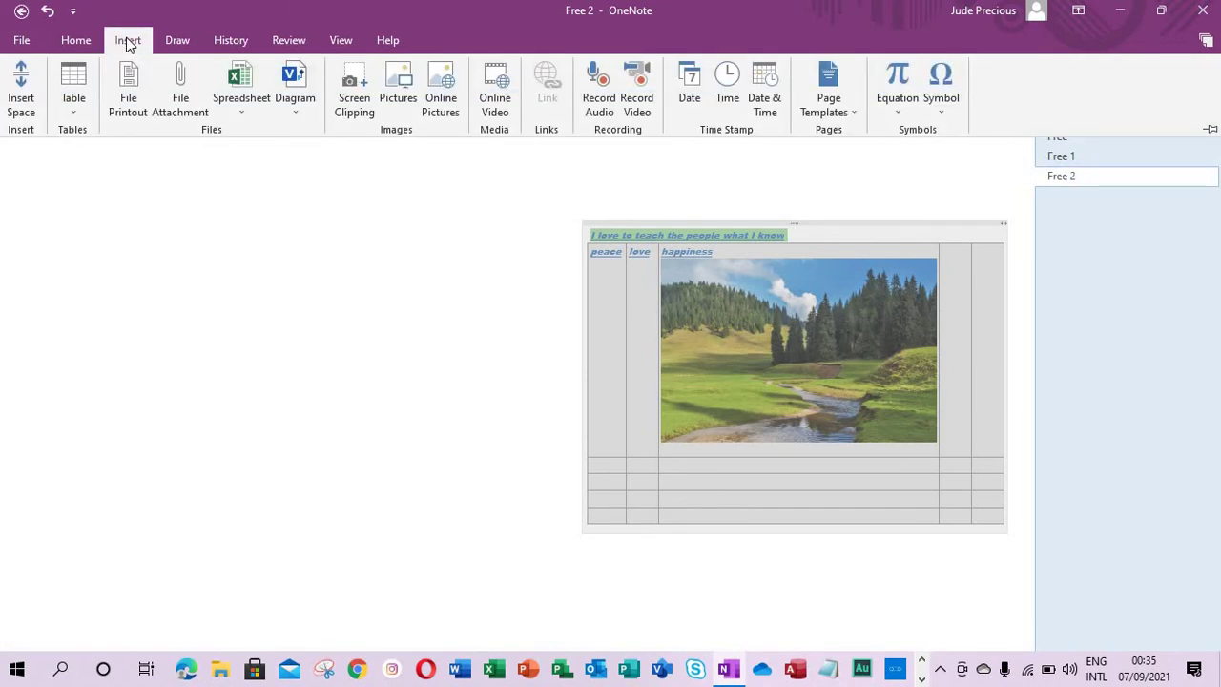
pyautogui.click(494, 112)
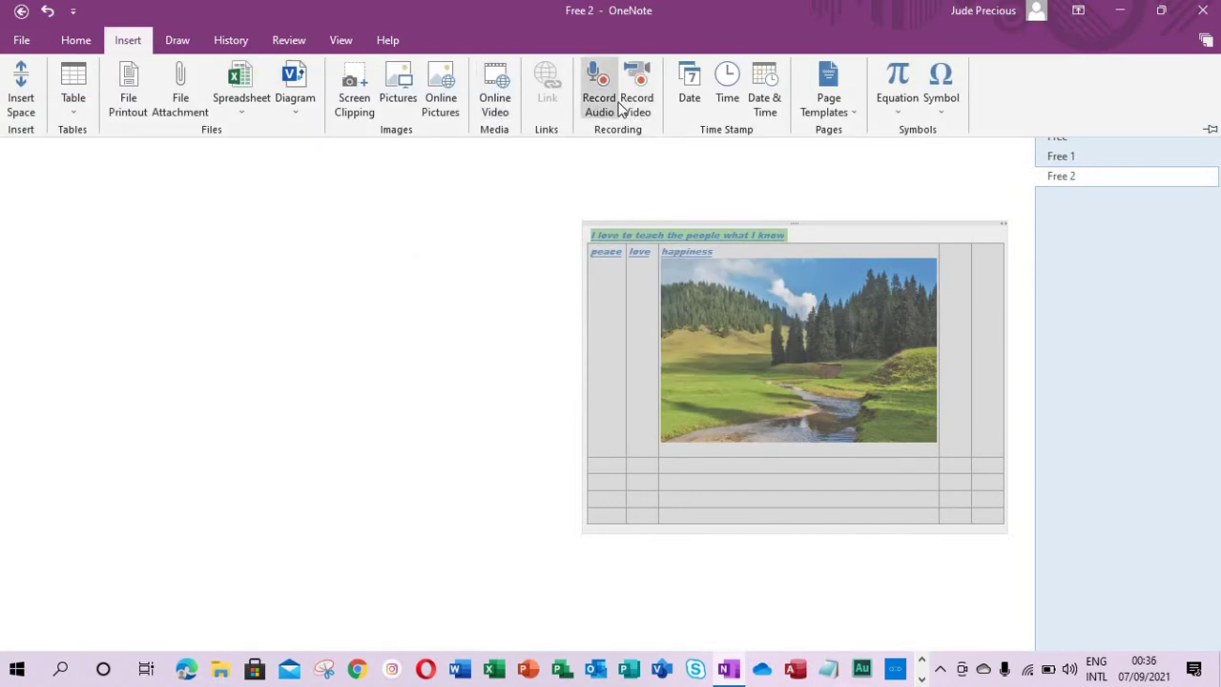
pyautogui.click(503, 107)
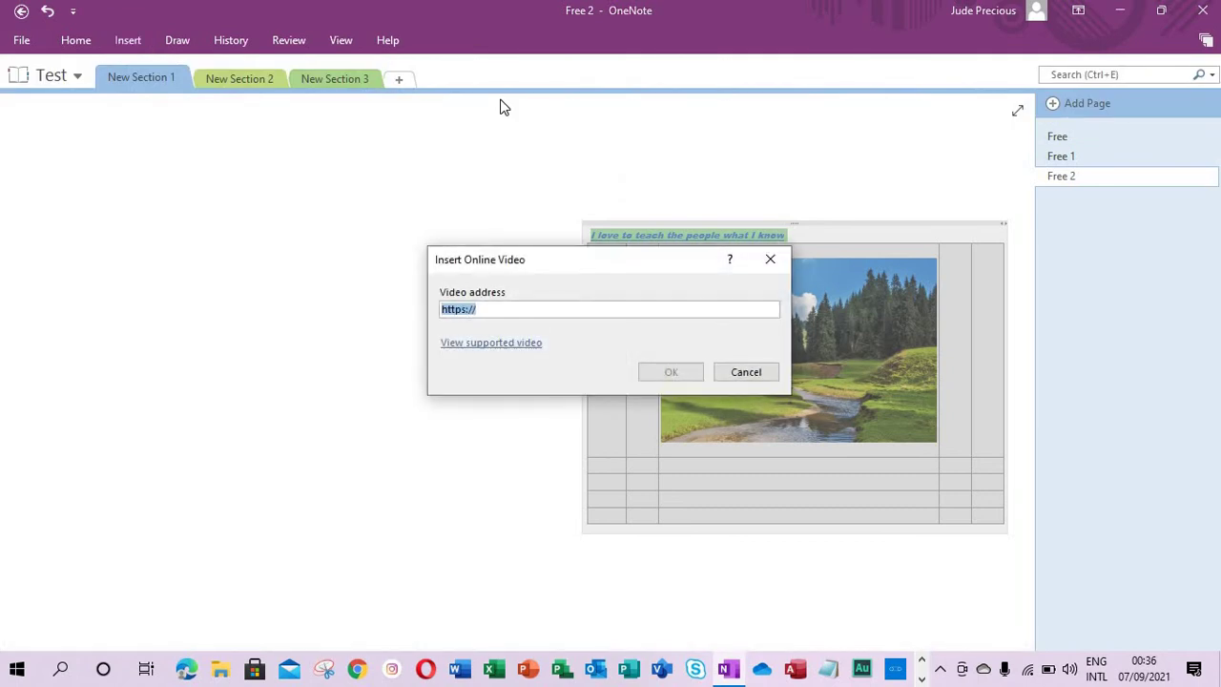
pyautogui.click(493, 308)
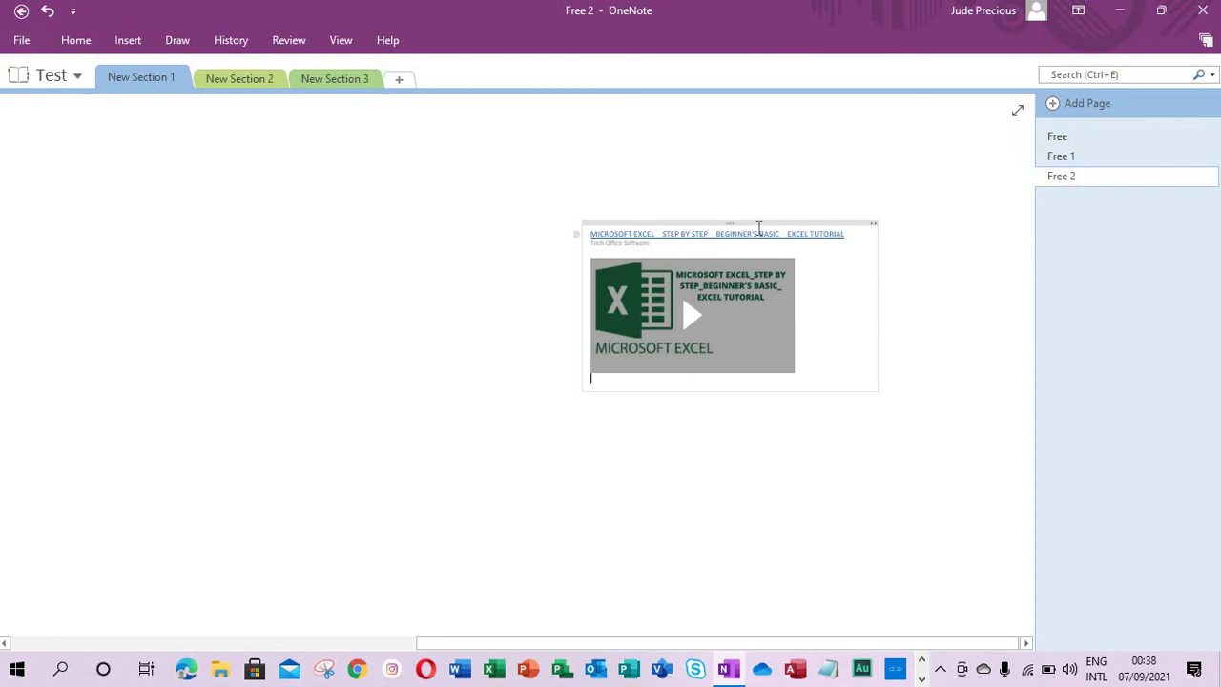
# Step: Move the embedded video to the left and play it briefly before pausing
pyautogui.moveTo(755, 223); pyautogui.dragTo(428, 198)
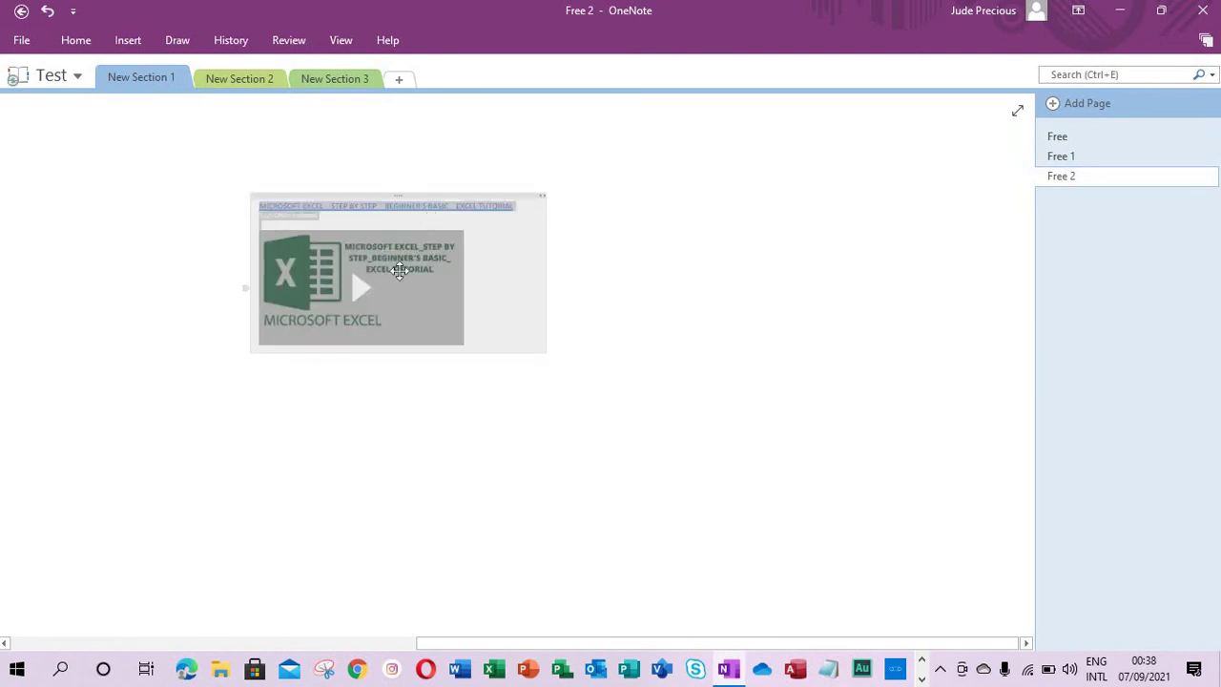
pyautogui.click(363, 291)
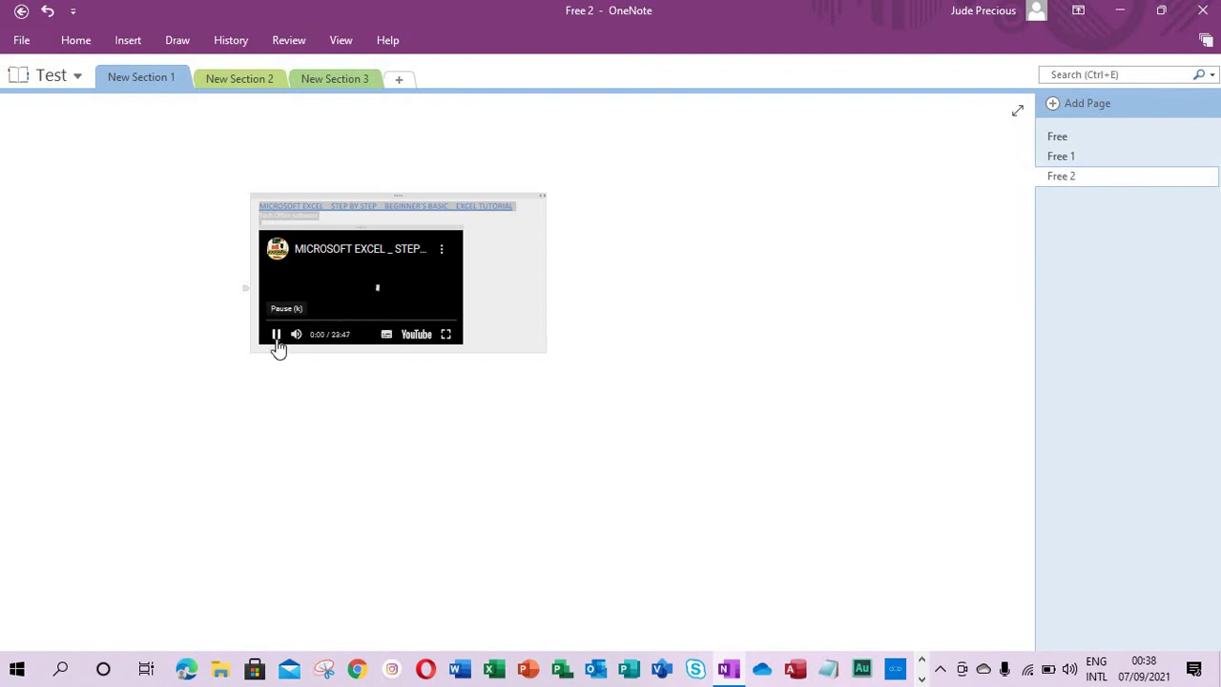
pyautogui.click(276, 336)
pyautogui.click(177, 42)
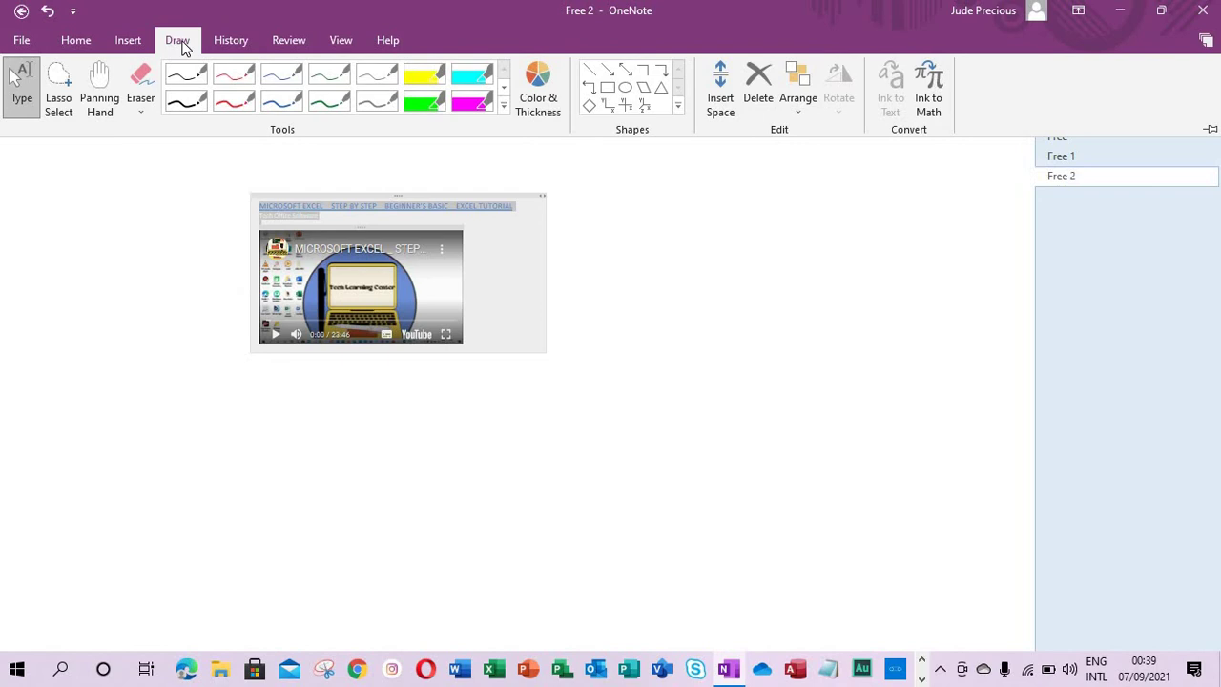
# Step: Handwrite the word 'cone' beside the video with the black pen
pyautogui.click(186, 76)
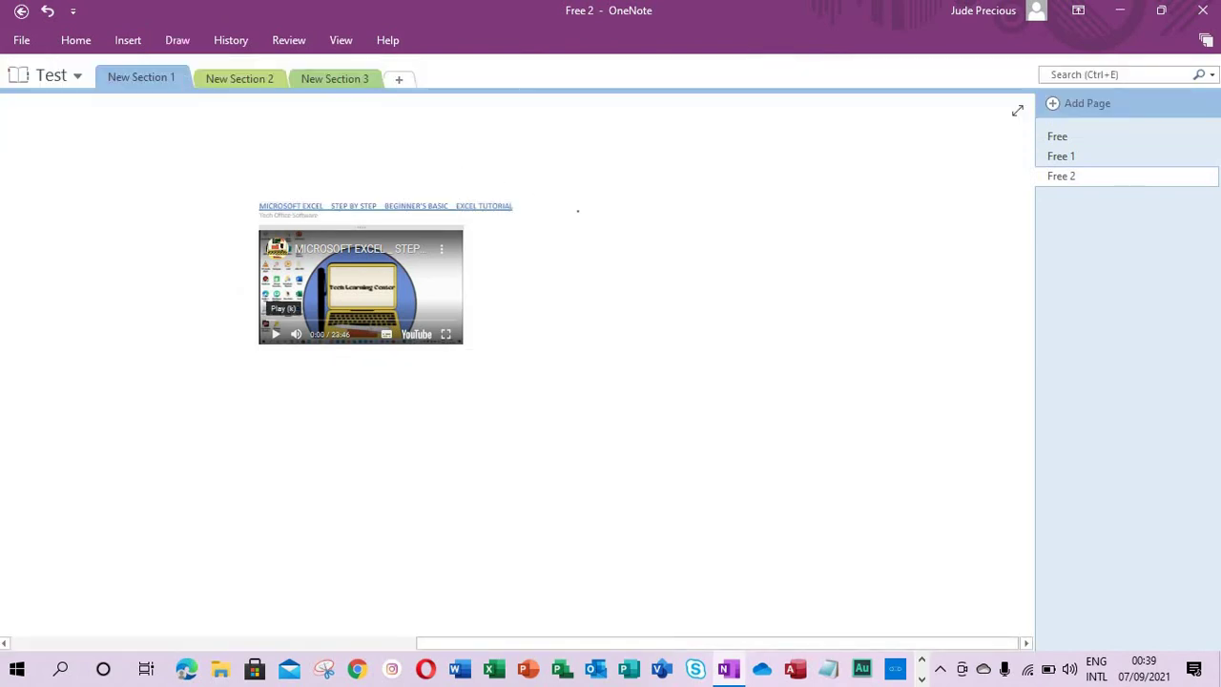
pyautogui.moveTo(612, 227); pyautogui.dragTo(635, 282)
pyautogui.moveTo(680, 228); pyautogui.dragTo(657, 233)
pyautogui.moveTo(725, 287); pyautogui.dragTo(757, 204)
pyautogui.moveTo(785, 246); pyautogui.dragTo(829, 274)
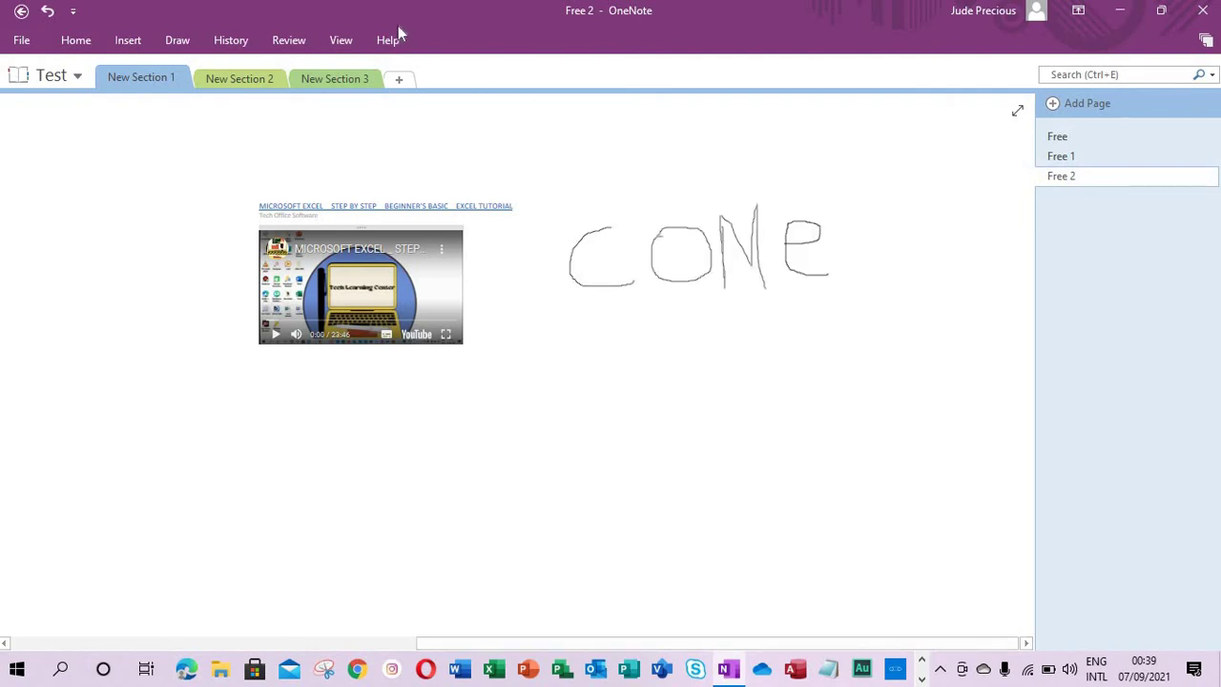
# Step: Draw a rectangle, parallelogram and triangle below the video, then lasso-select the cone ink
pyautogui.click(187, 40)
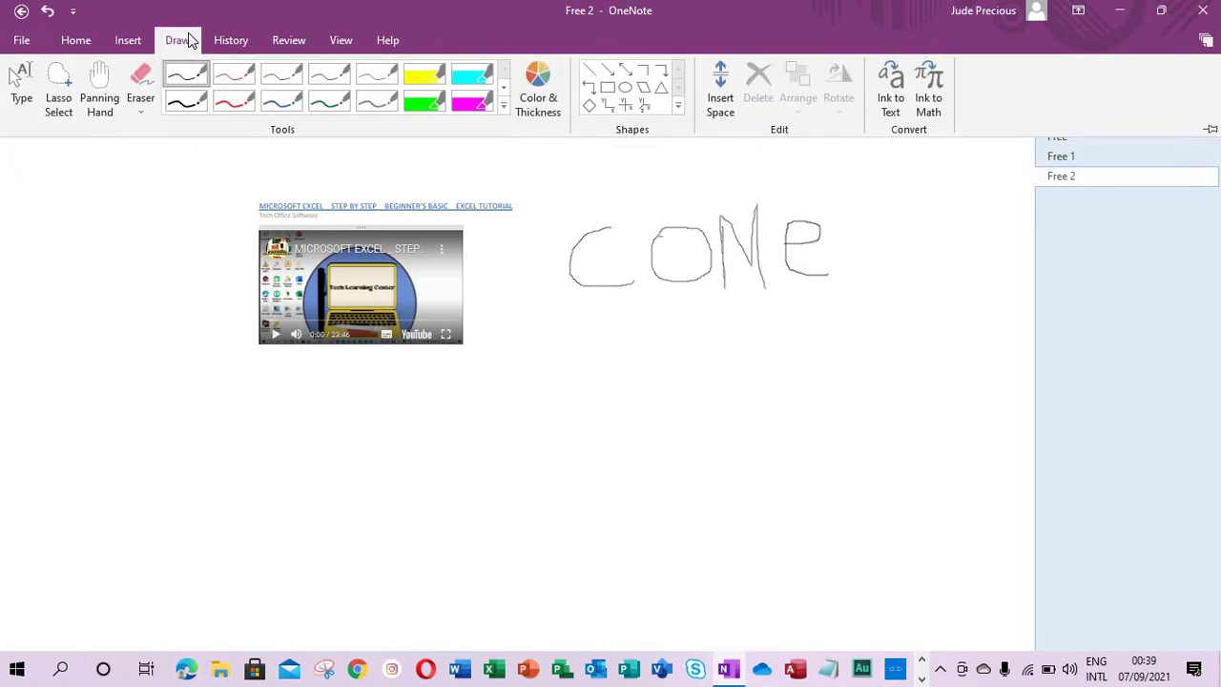
pyautogui.click(611, 91)
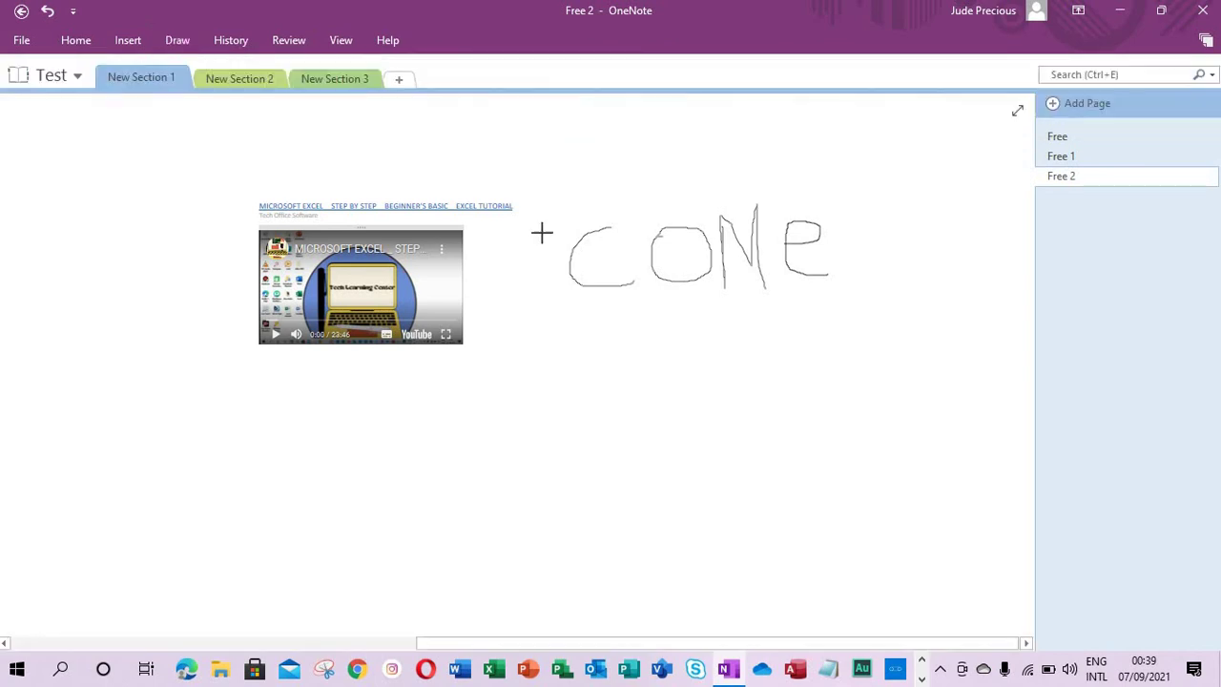
pyautogui.moveTo(355, 408); pyautogui.dragTo(540, 522)
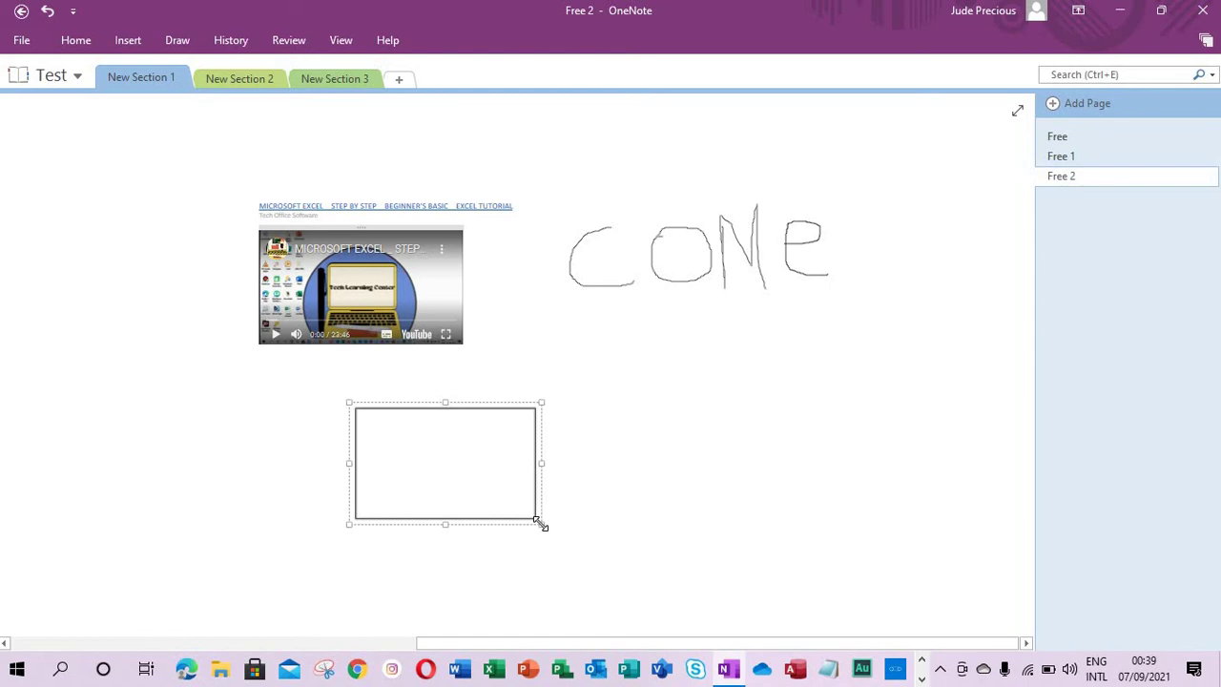
pyautogui.click(178, 40)
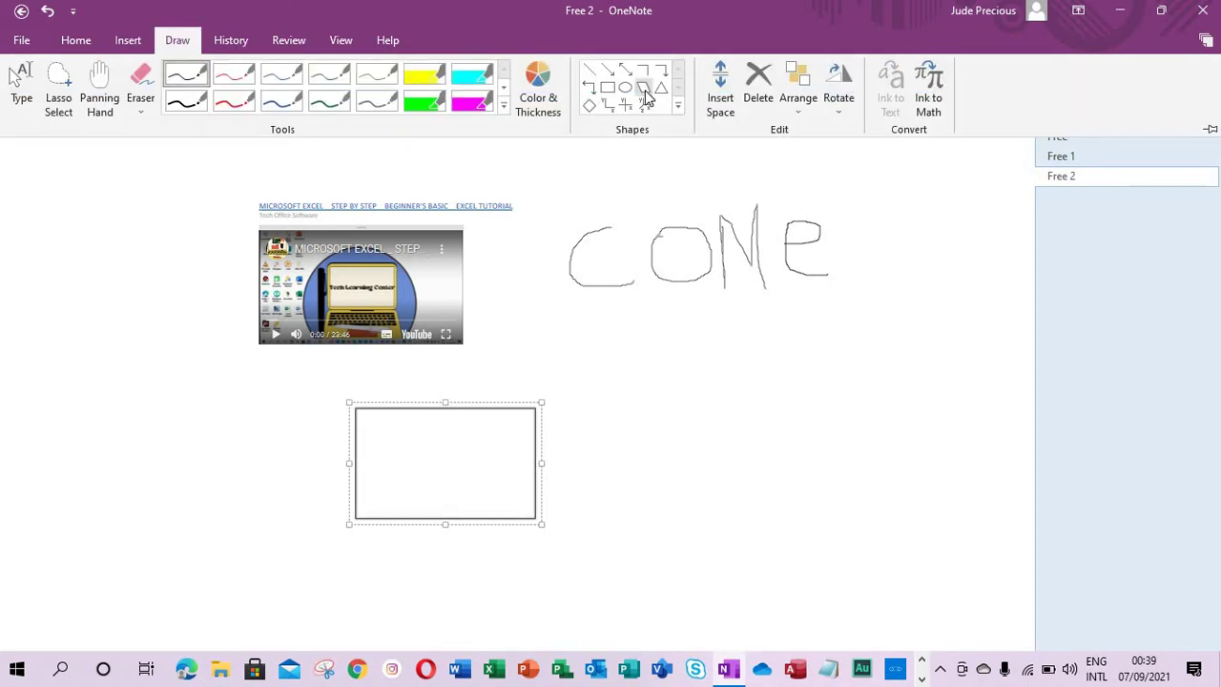
pyautogui.click(645, 89)
pyautogui.moveTo(654, 349); pyautogui.dragTo(775, 472)
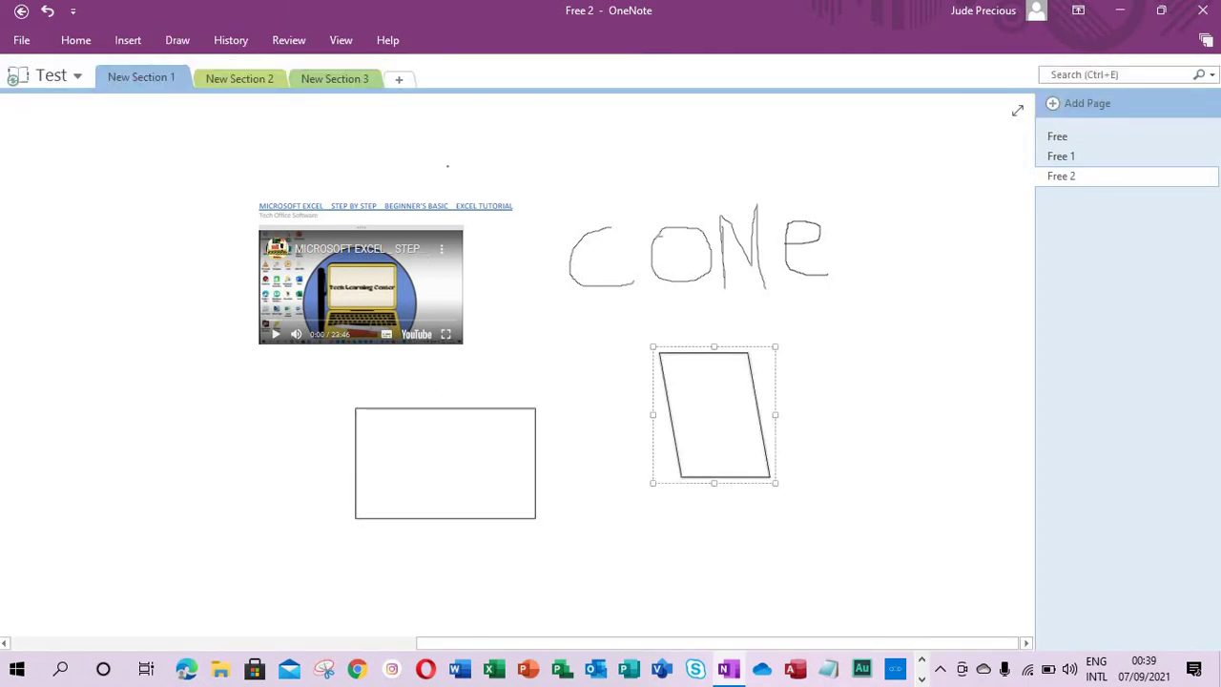
pyautogui.click(177, 40)
pyautogui.click(665, 91)
pyautogui.moveTo(880, 283)
pyautogui.mouseDown()
pyautogui.moveTo(924, 409)
pyautogui.moveTo(975, 450)
pyautogui.mouseUp()
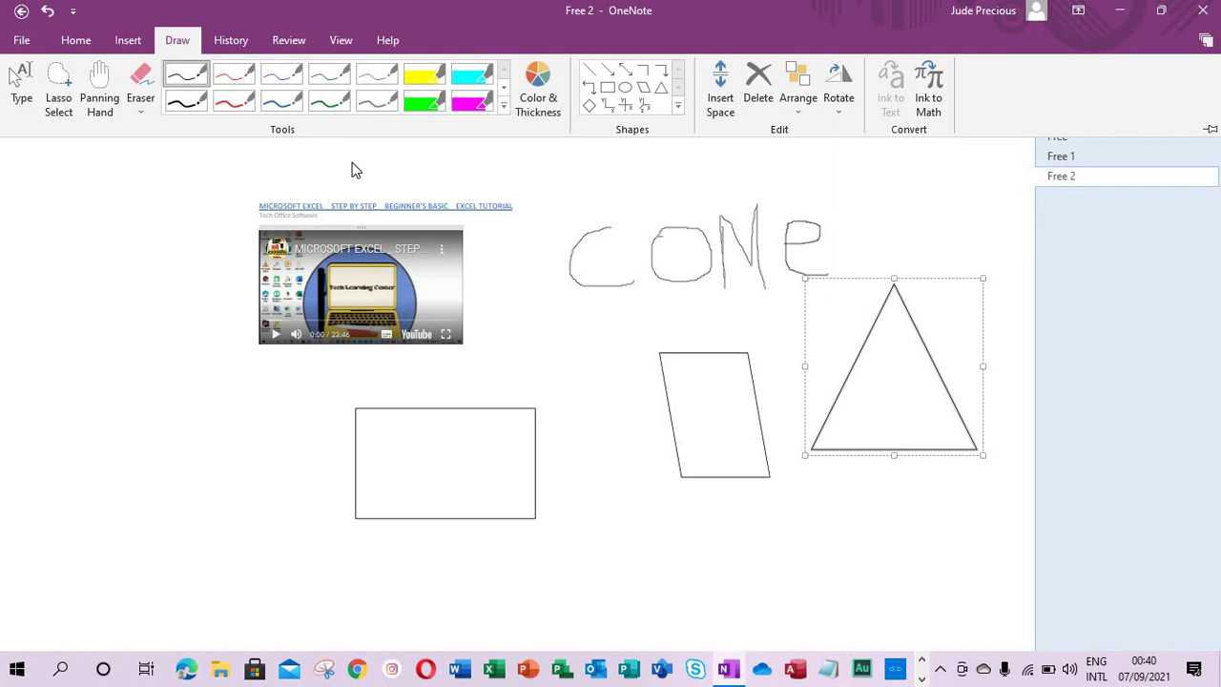
pyautogui.click(59, 86)
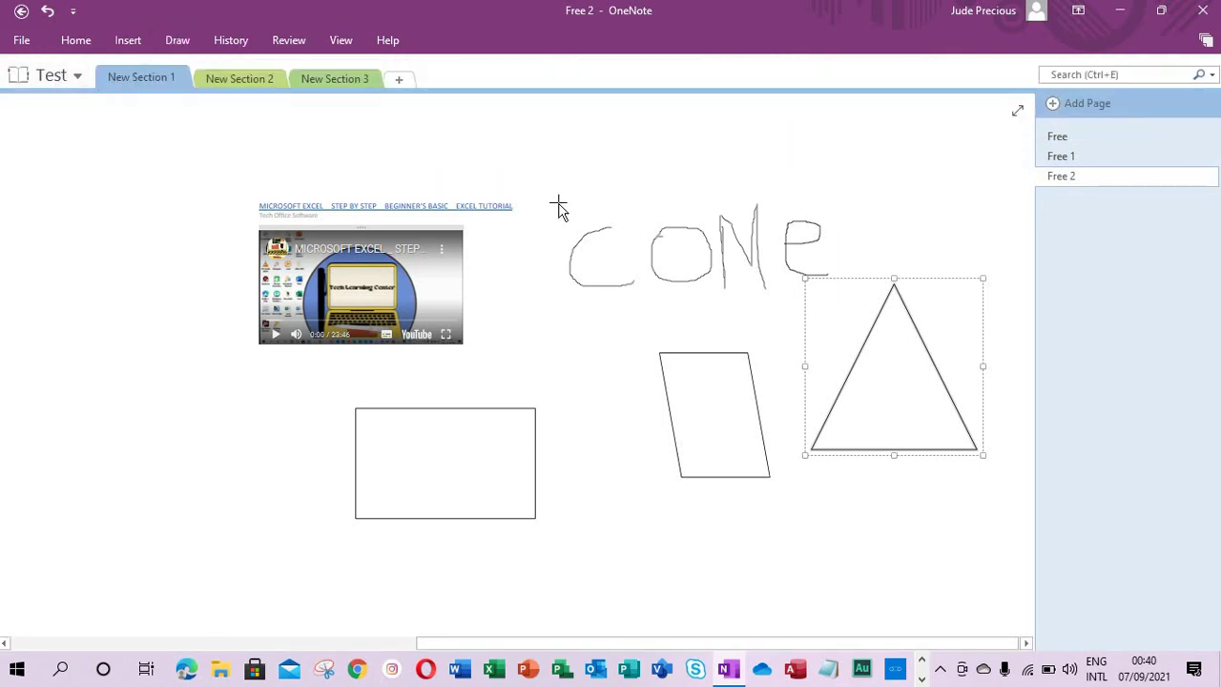
pyautogui.moveTo(544, 206)
pyautogui.mouseDown()
pyautogui.moveTo(556, 299)
pyautogui.moveTo(749, 300)
pyautogui.moveTo(878, 284)
pyautogui.moveTo(913, 190)
pyautogui.mouseUp()
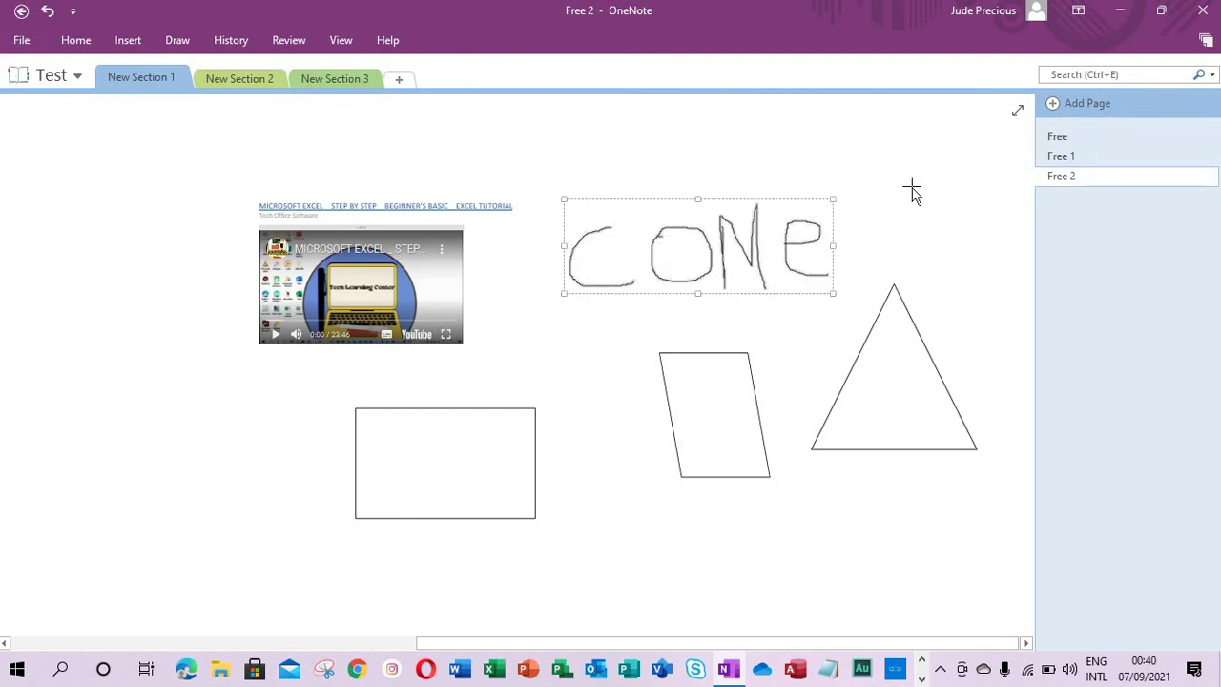
# Step: Convert the lasso-selected 'cone' handwriting into typed text with Ink to Text
pyautogui.click(177, 42)
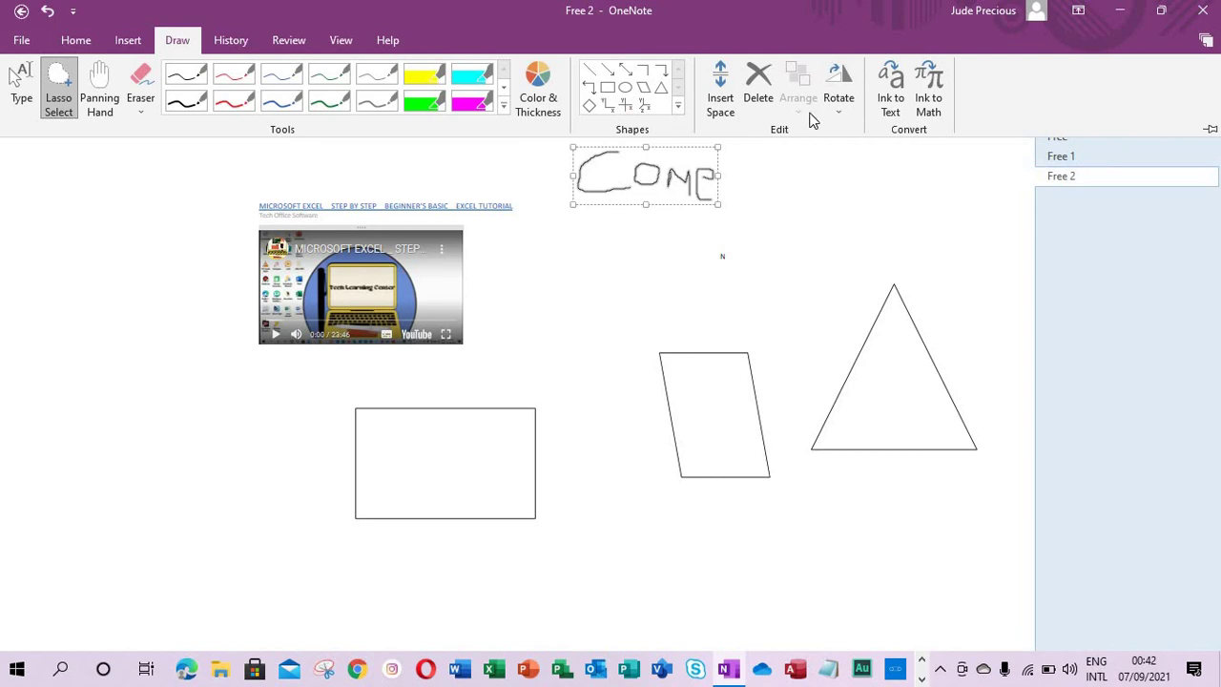
pyautogui.click(889, 107)
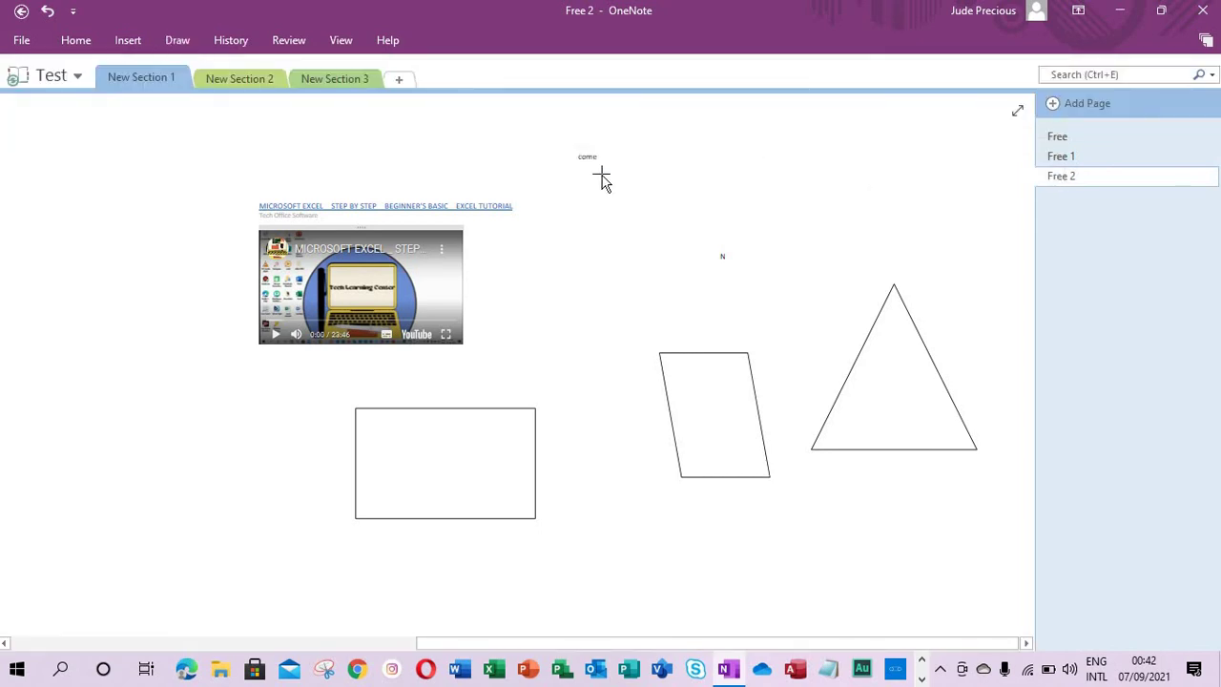
# Step: Open and dismiss the Equation and Symbol galleries without inserting anything
pyautogui.hotkey('alt', 'n')
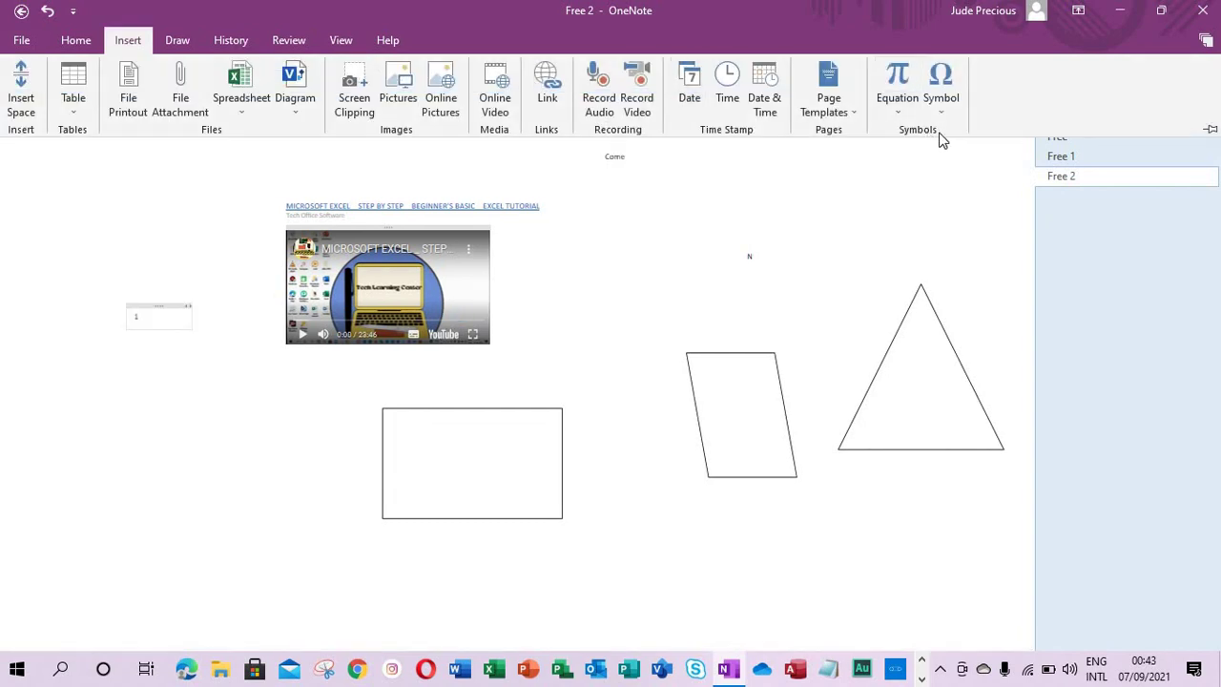
pyautogui.click(900, 105)
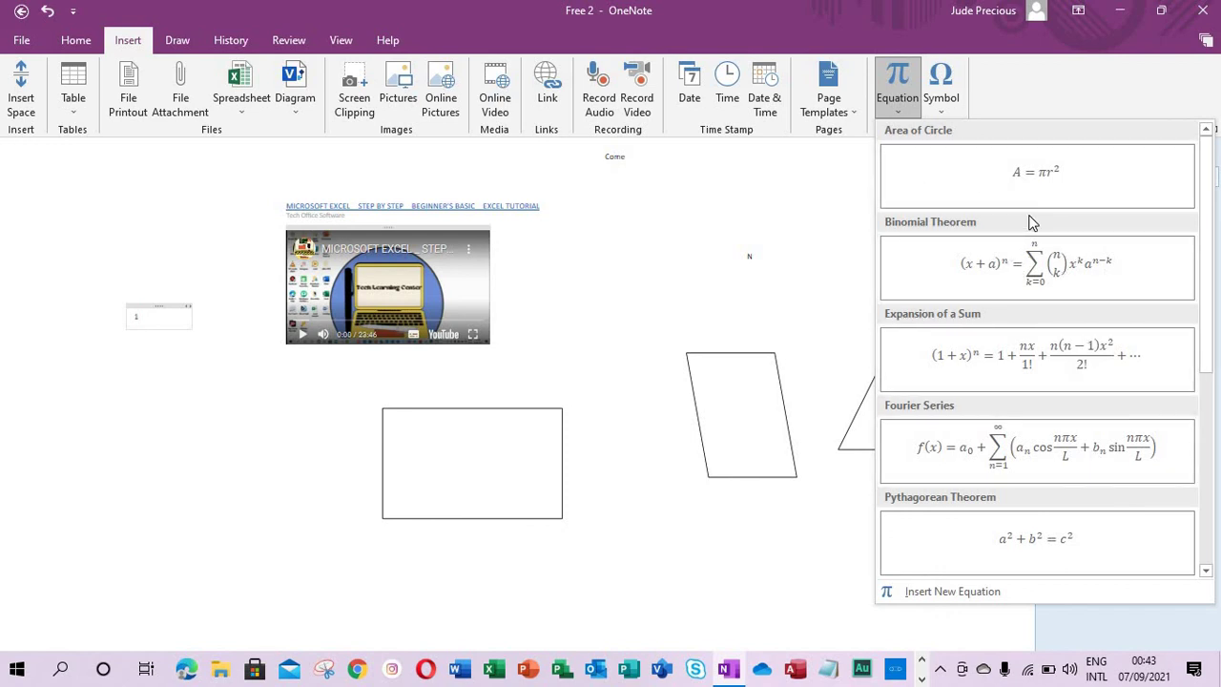
pyautogui.click(940, 112)
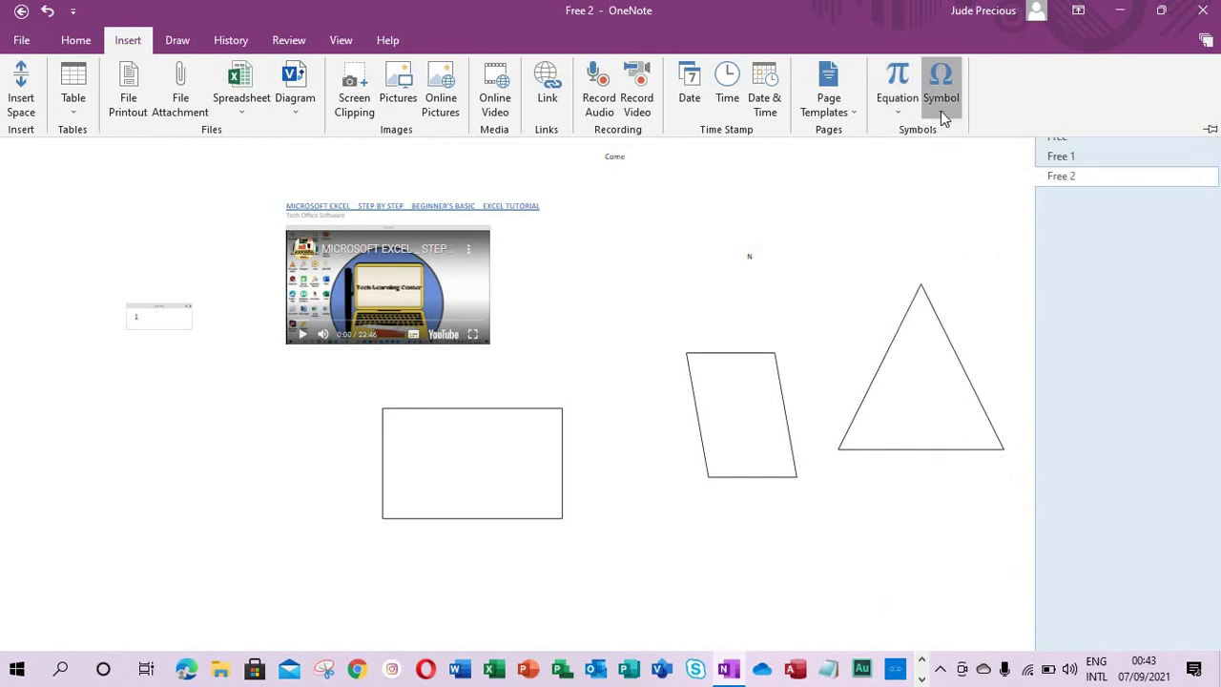
pyautogui.click(943, 115)
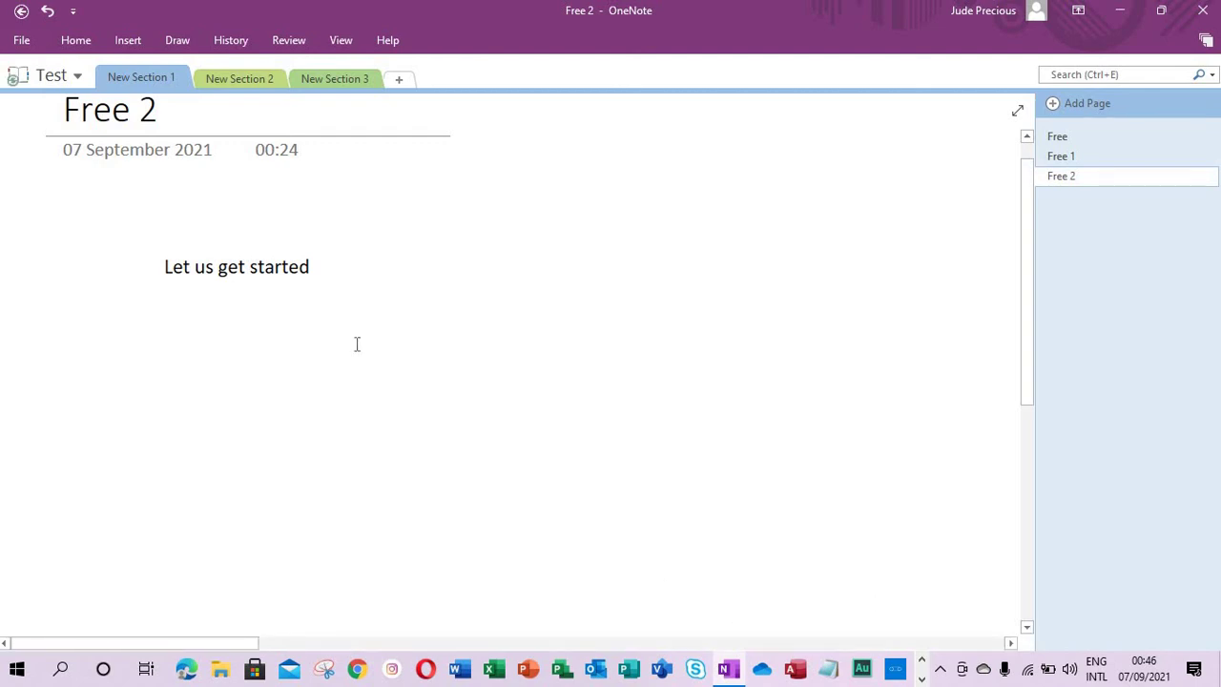
# Step: Select the 'I Love You' line and translate it to French with Translate Selected Text
pyautogui.click(313, 267)
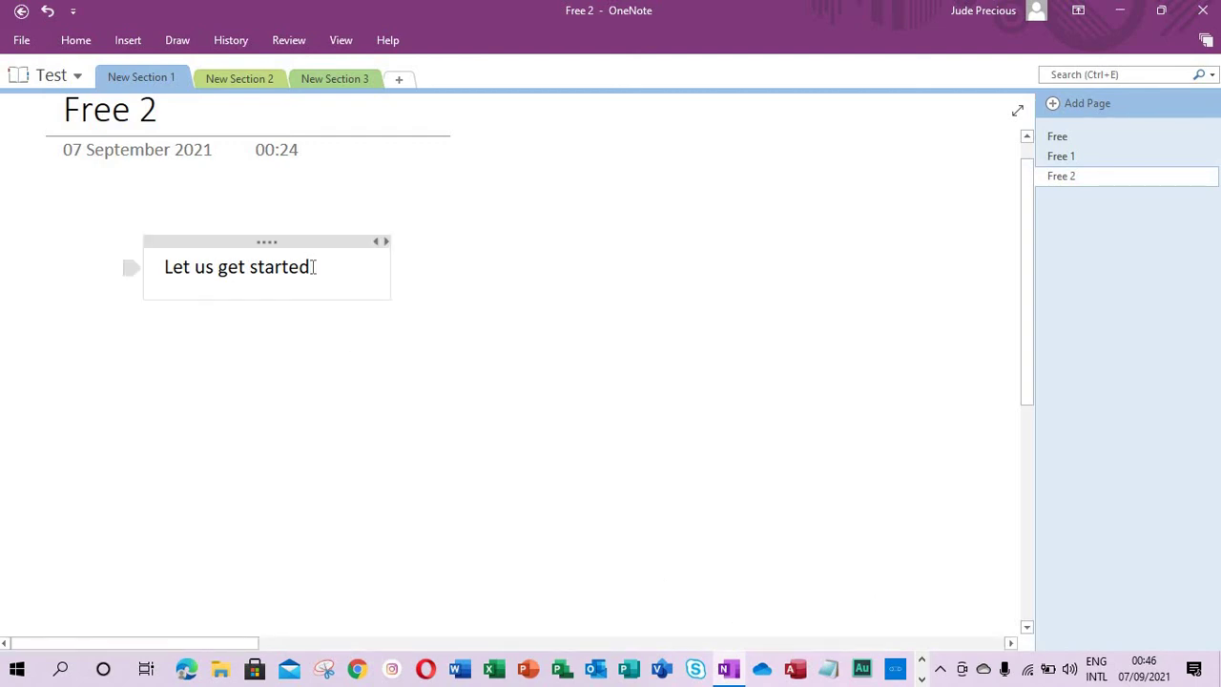
pyautogui.hotkey('ctrl', 'a')
pyautogui.click(283, 40)
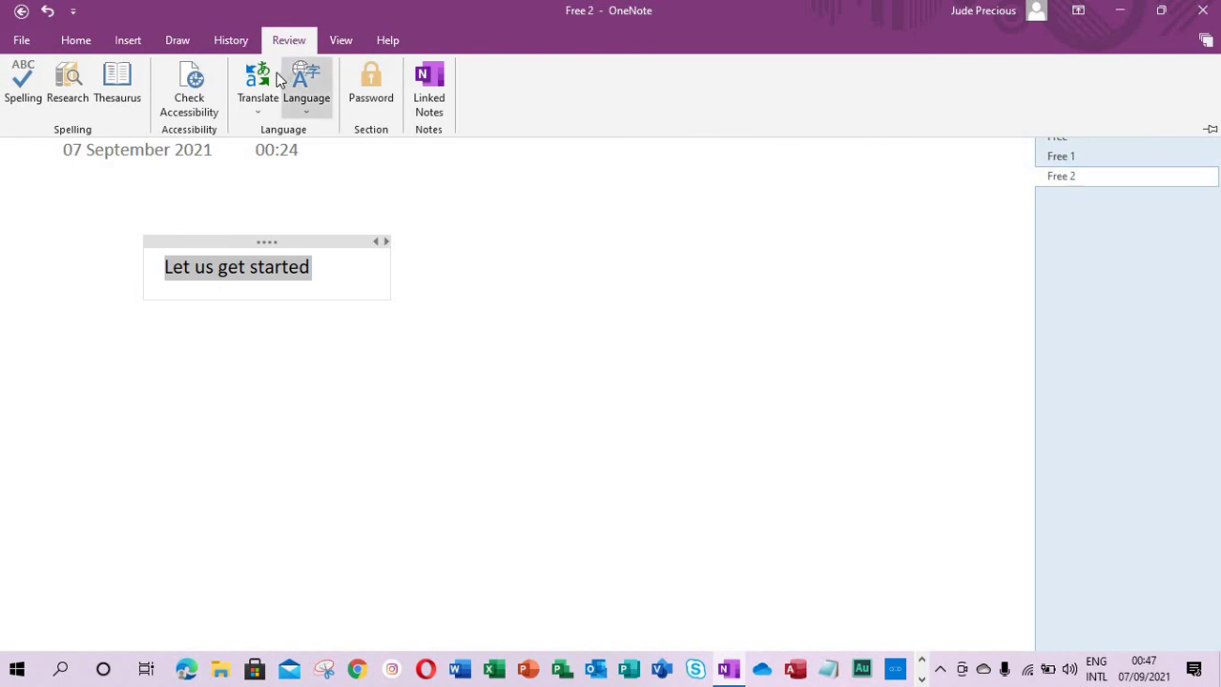
pyautogui.click(258, 107)
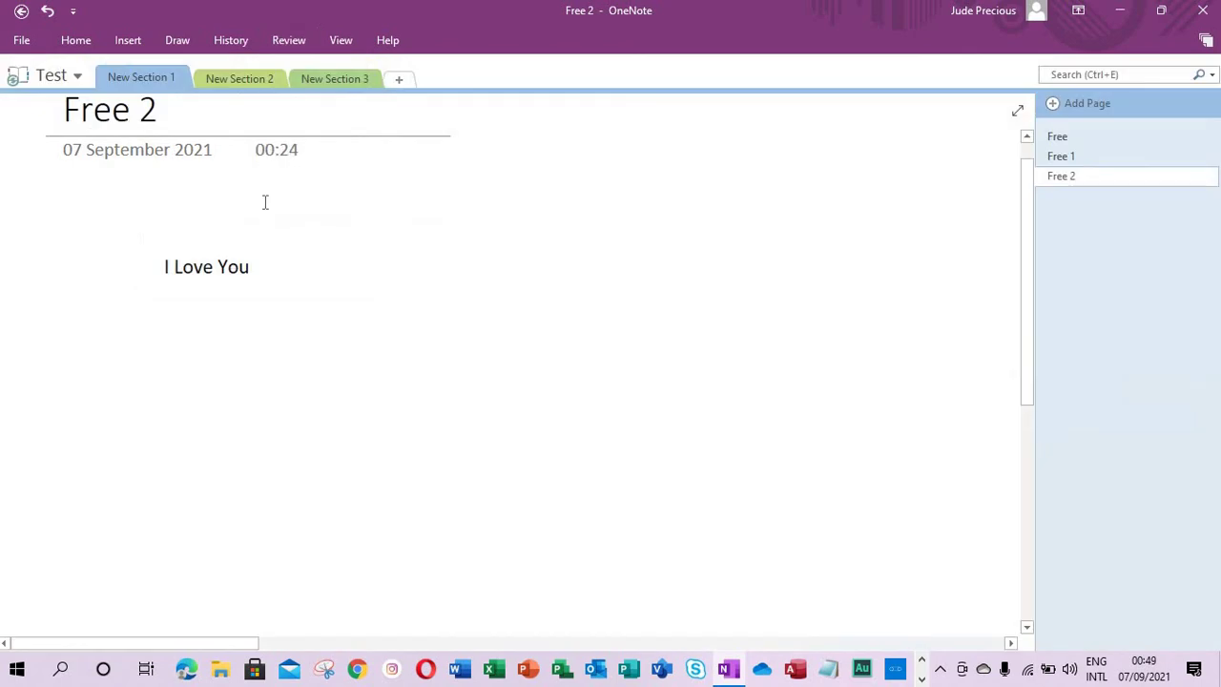
pyautogui.click(254, 271)
pyautogui.tripleClick(254, 271)
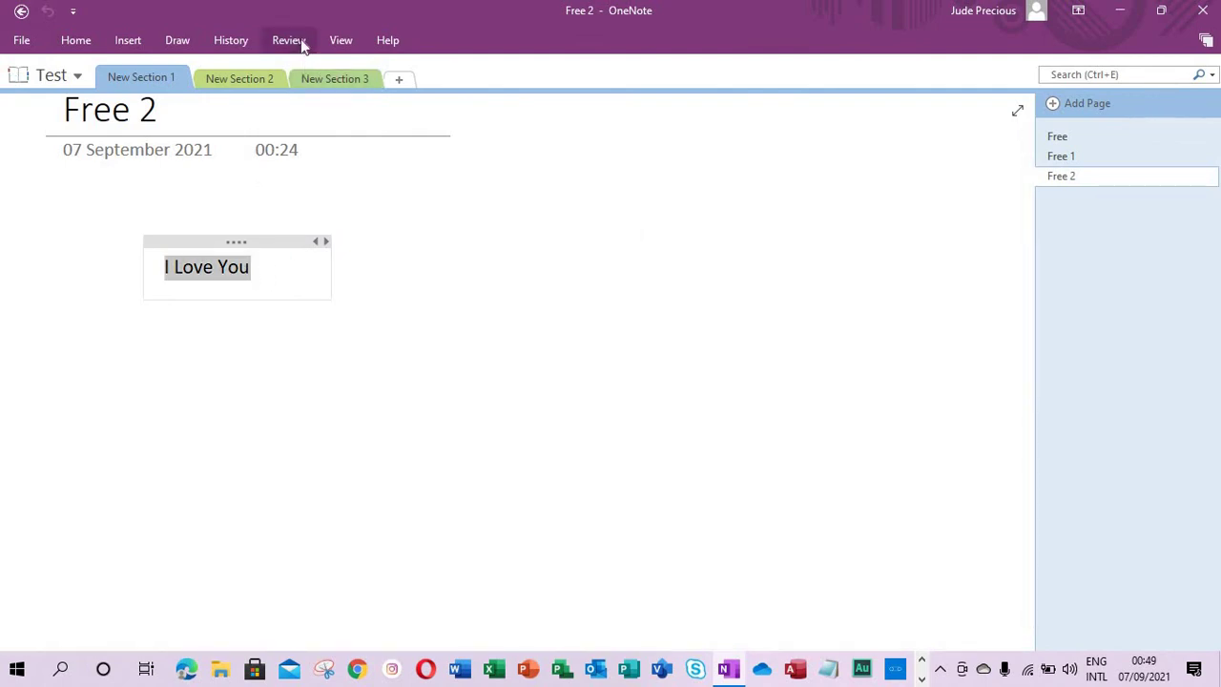
pyautogui.click(285, 40)
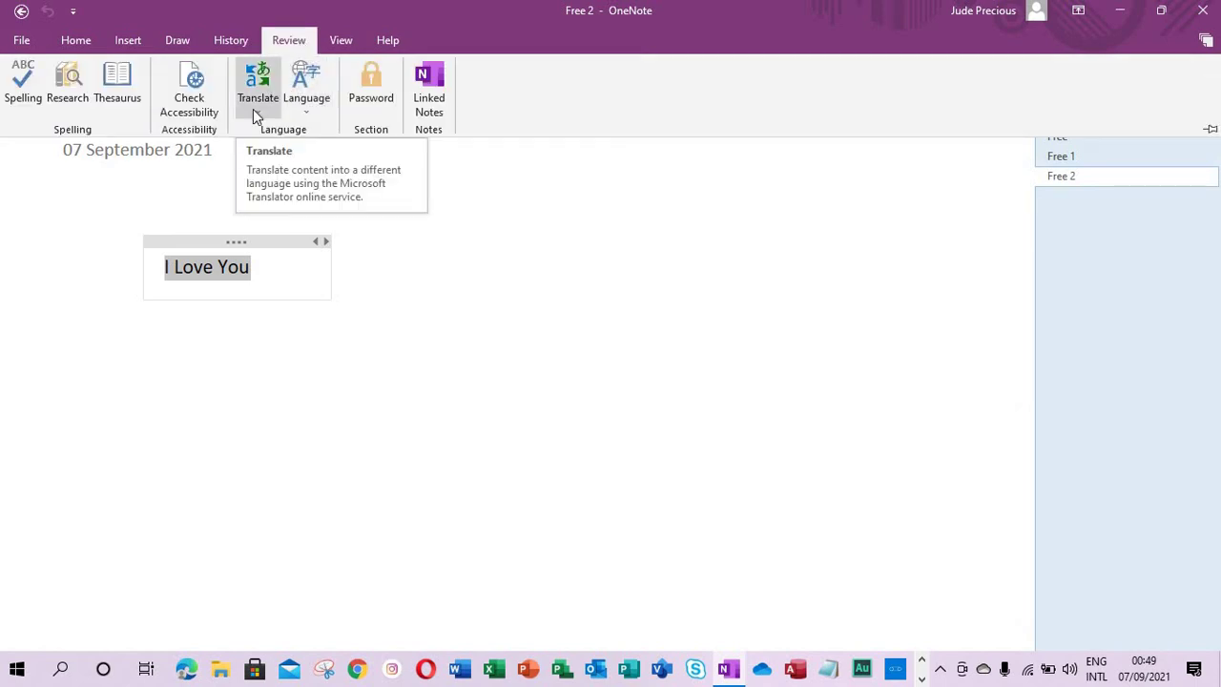
pyautogui.click(254, 109)
pyautogui.click(282, 138)
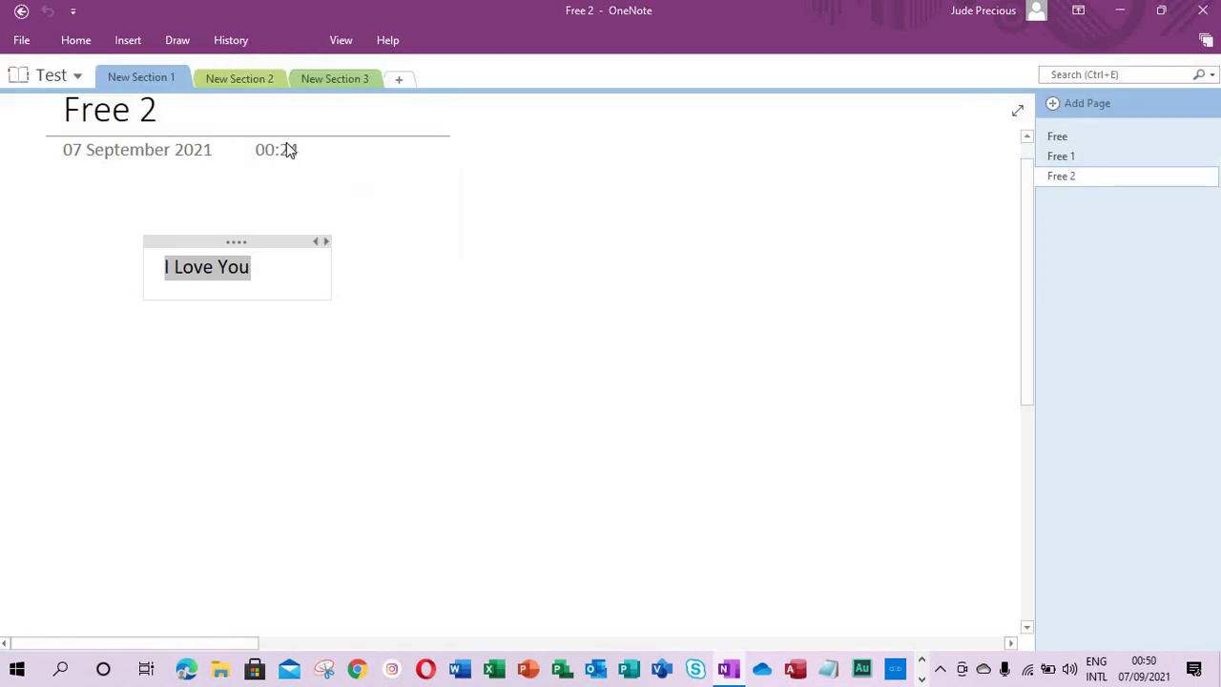
# Step: Switch the translation target to German (Germany) and insert 'e Ich liebe dich' into the page
pyautogui.press('Return')
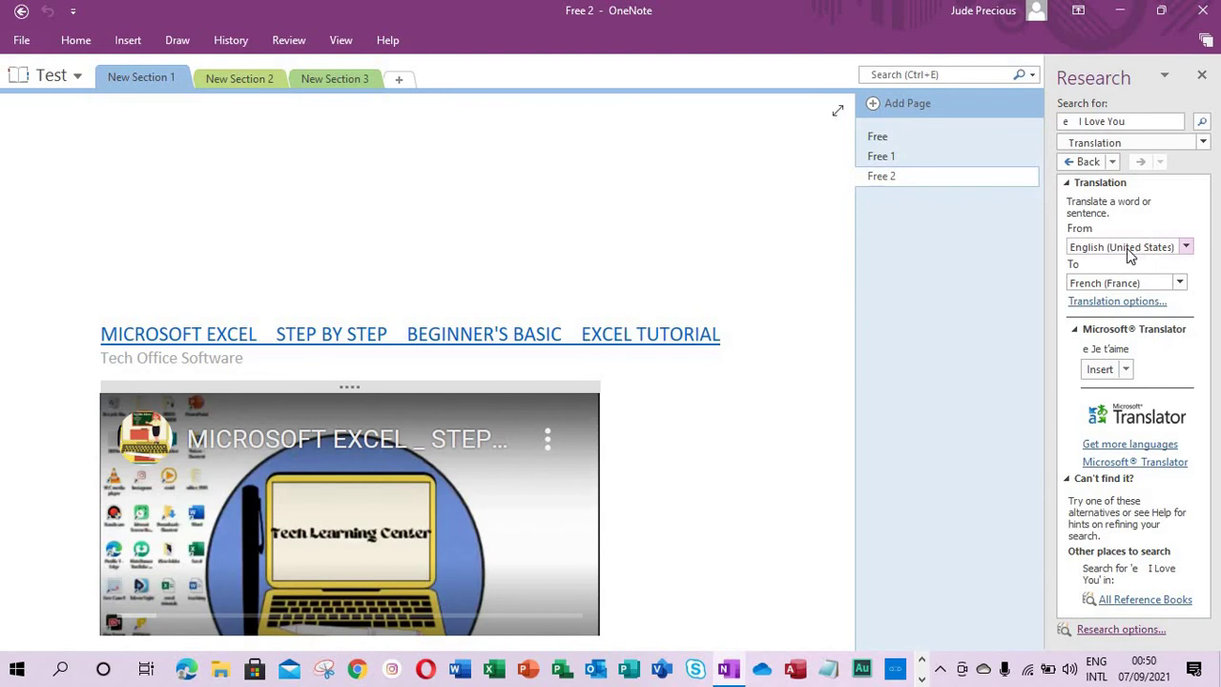
pyautogui.click(1181, 284)
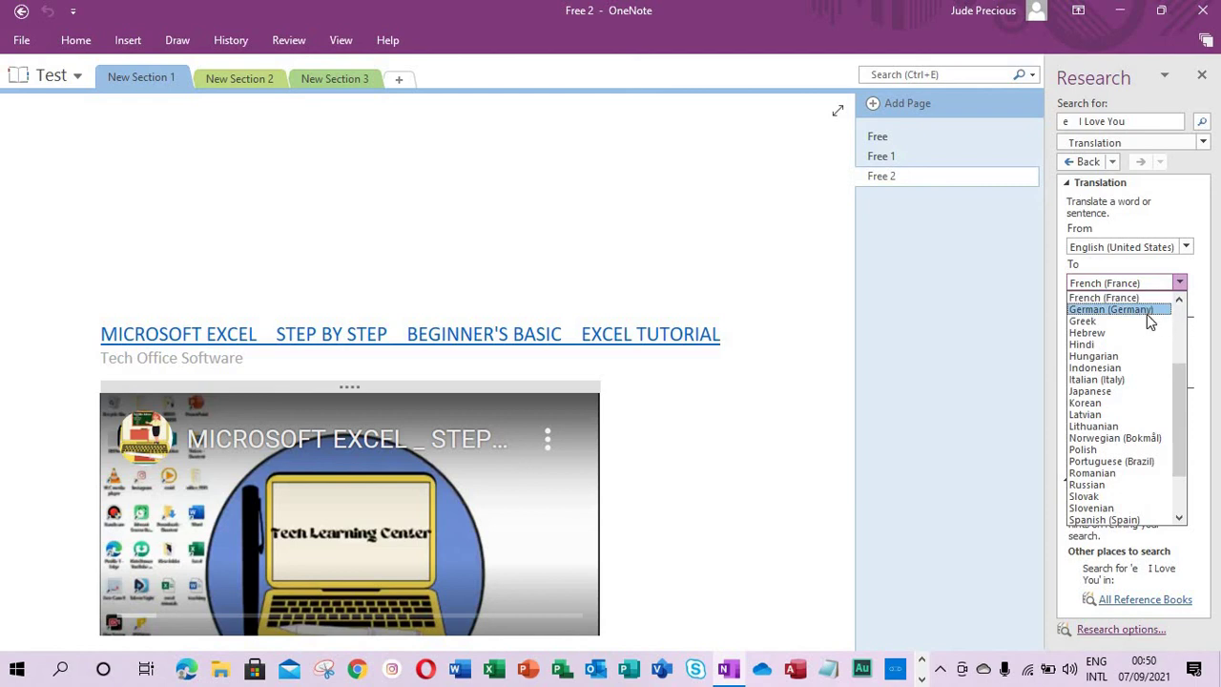
pyautogui.click(1147, 314)
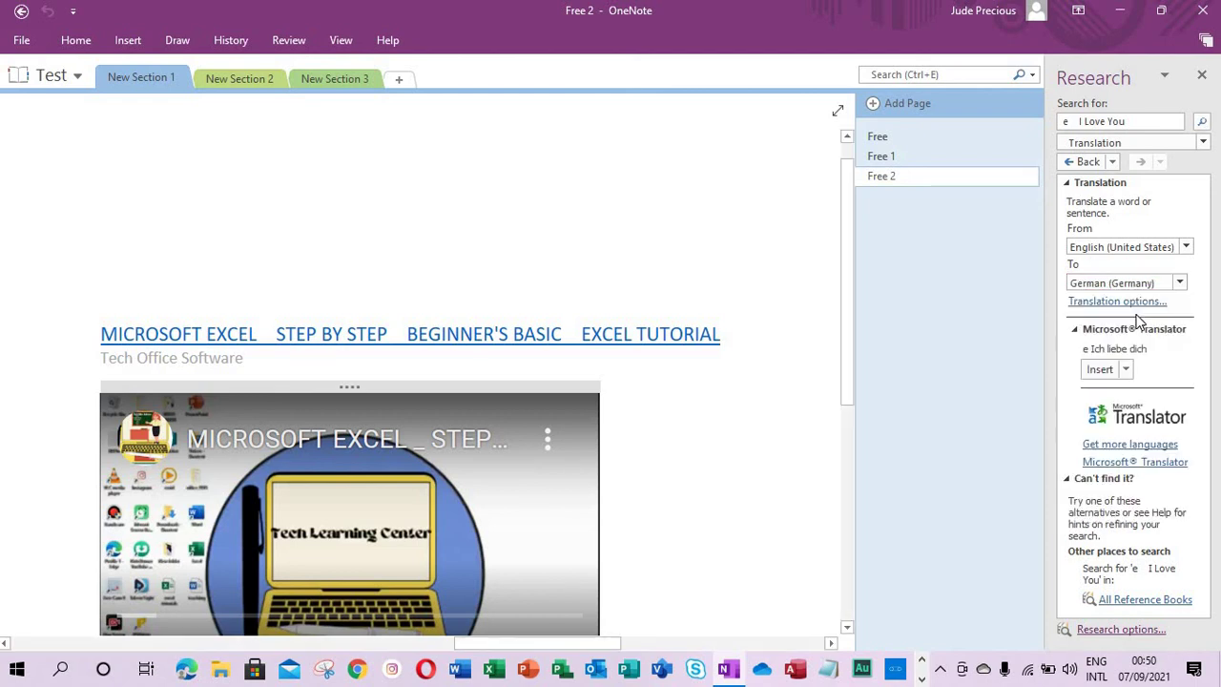
pyautogui.click(1100, 369)
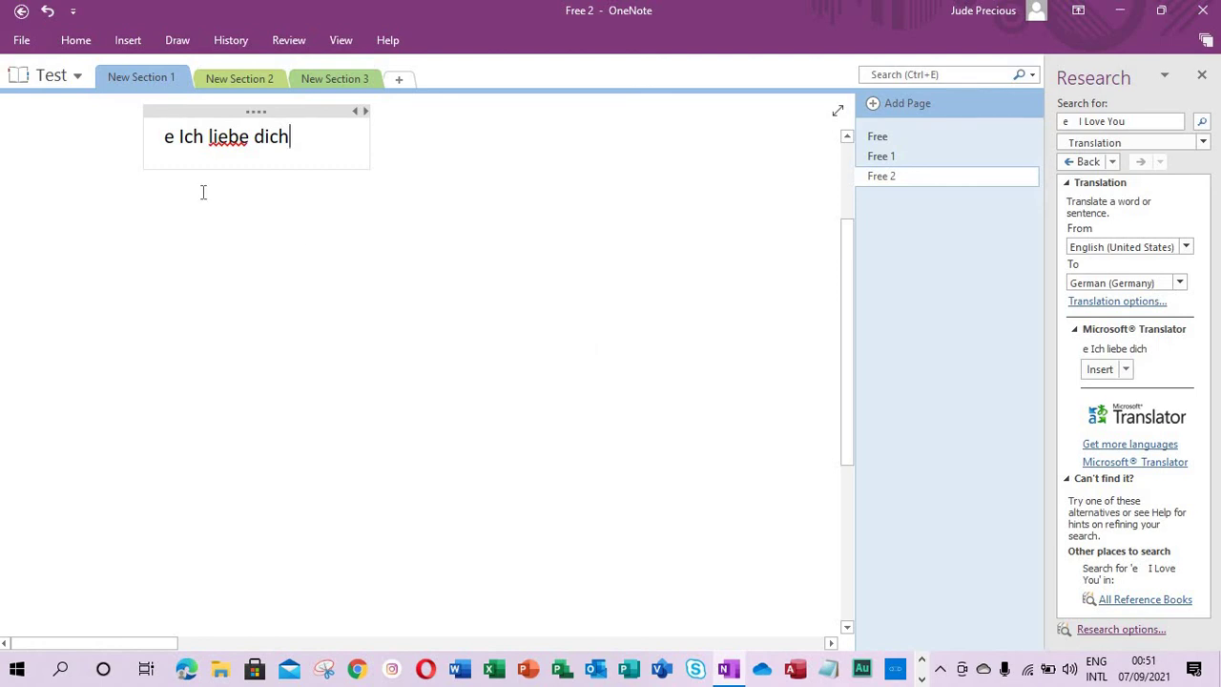
pyautogui.click(340, 40)
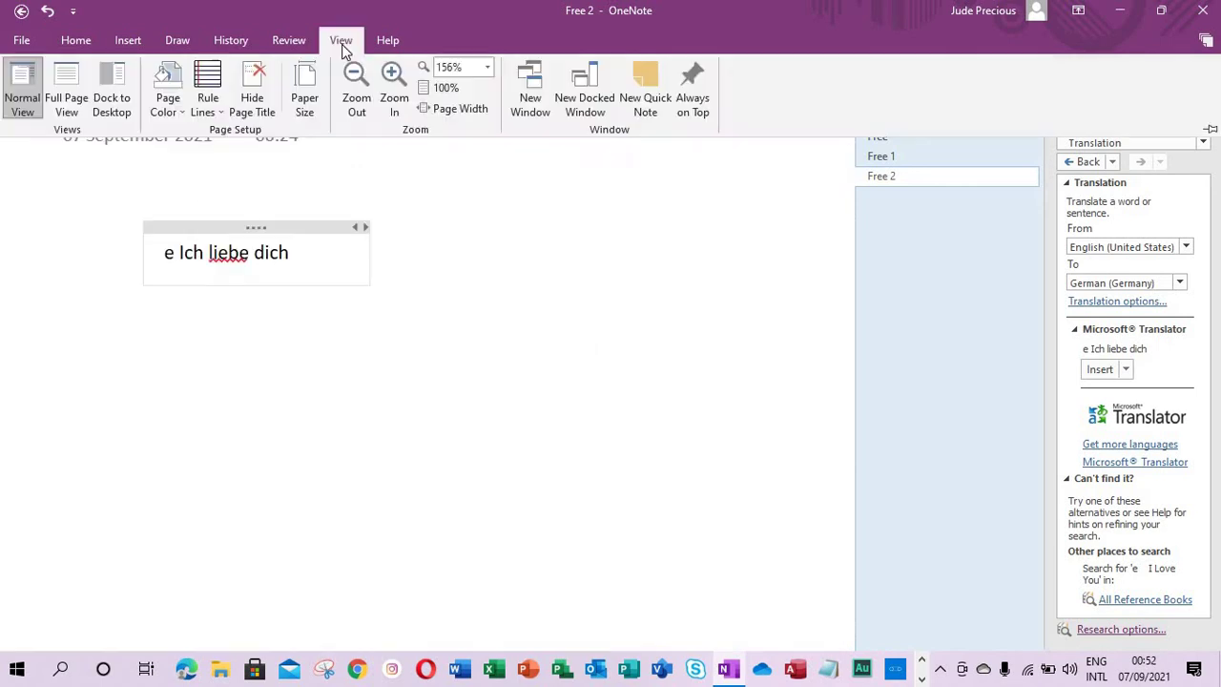
pyautogui.click(155, 324)
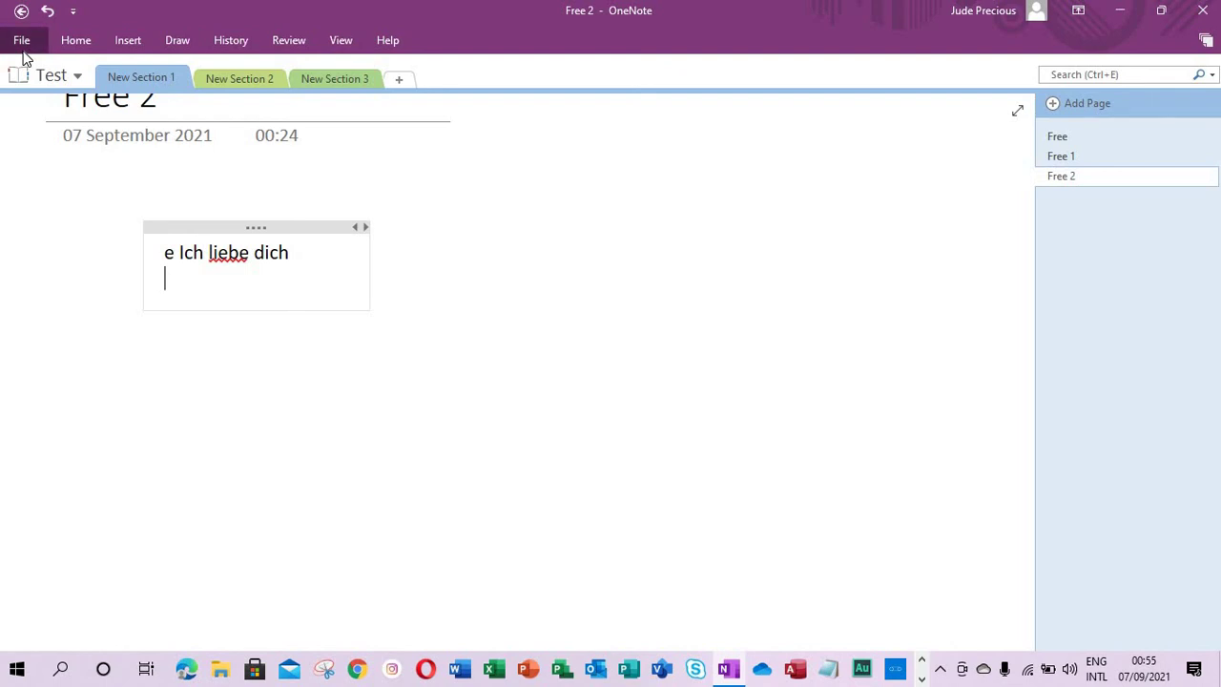
# Step: Review File > Share's Get a Sharing Link and Share with Meeting options, then go to Export
pyautogui.click(22, 48)
pyautogui.click(41, 246)
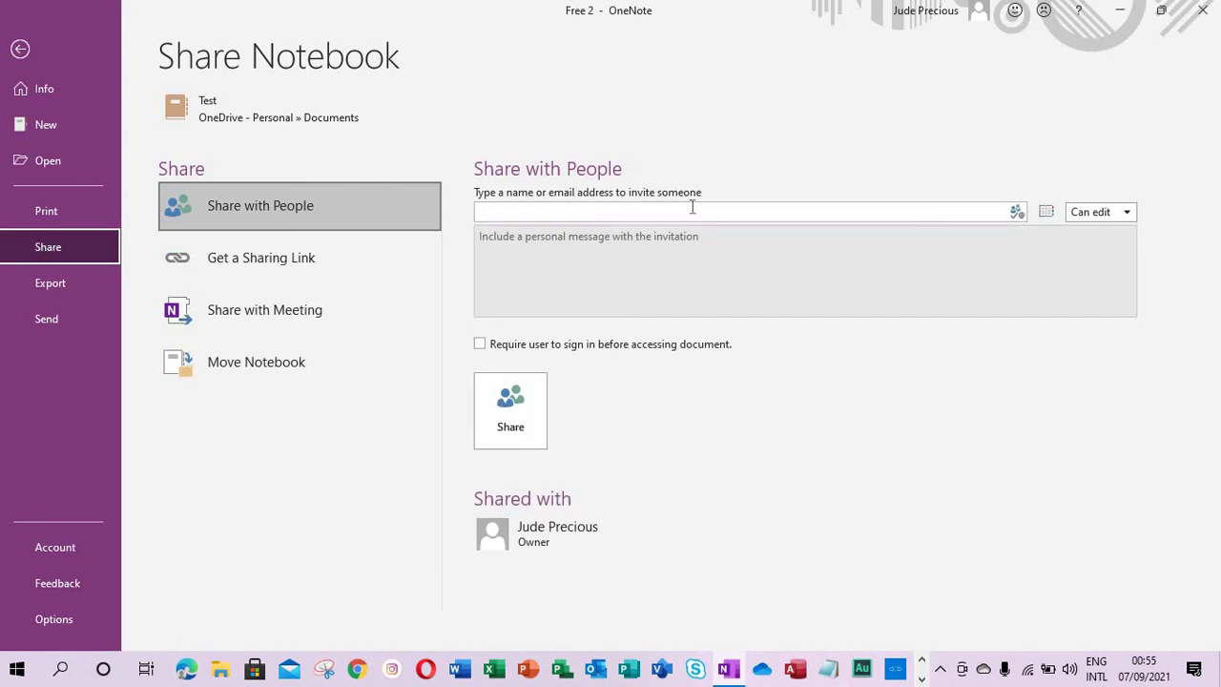
pyautogui.click(266, 272)
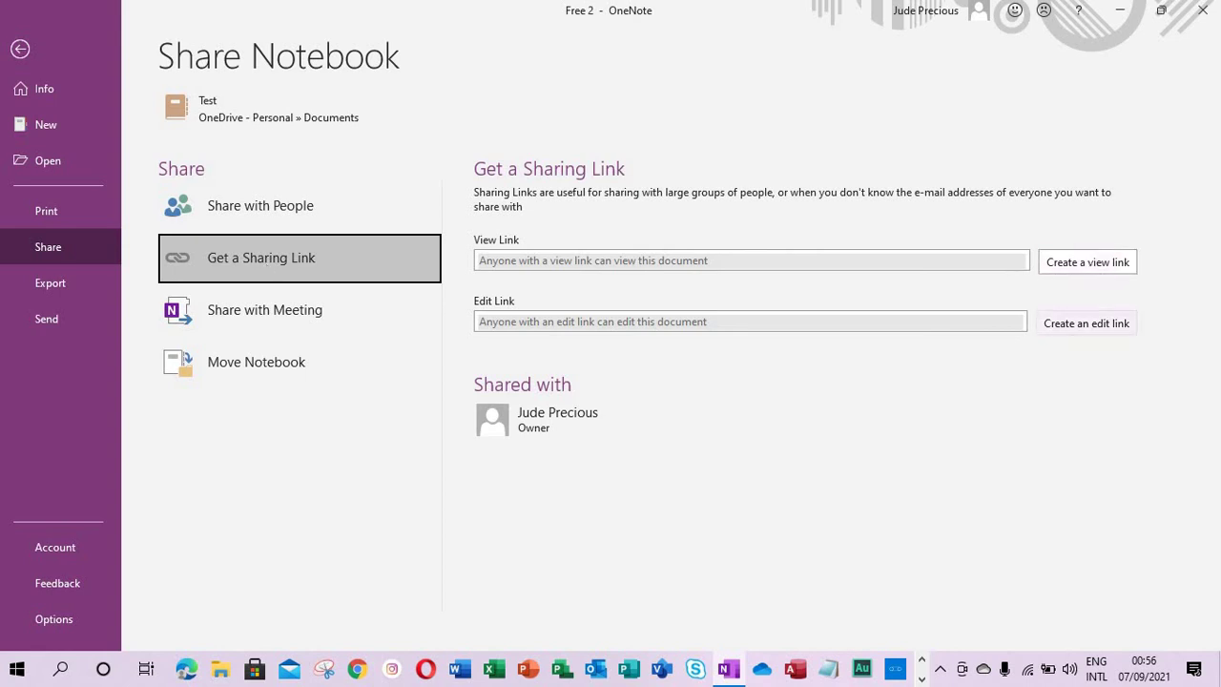
pyautogui.click(264, 309)
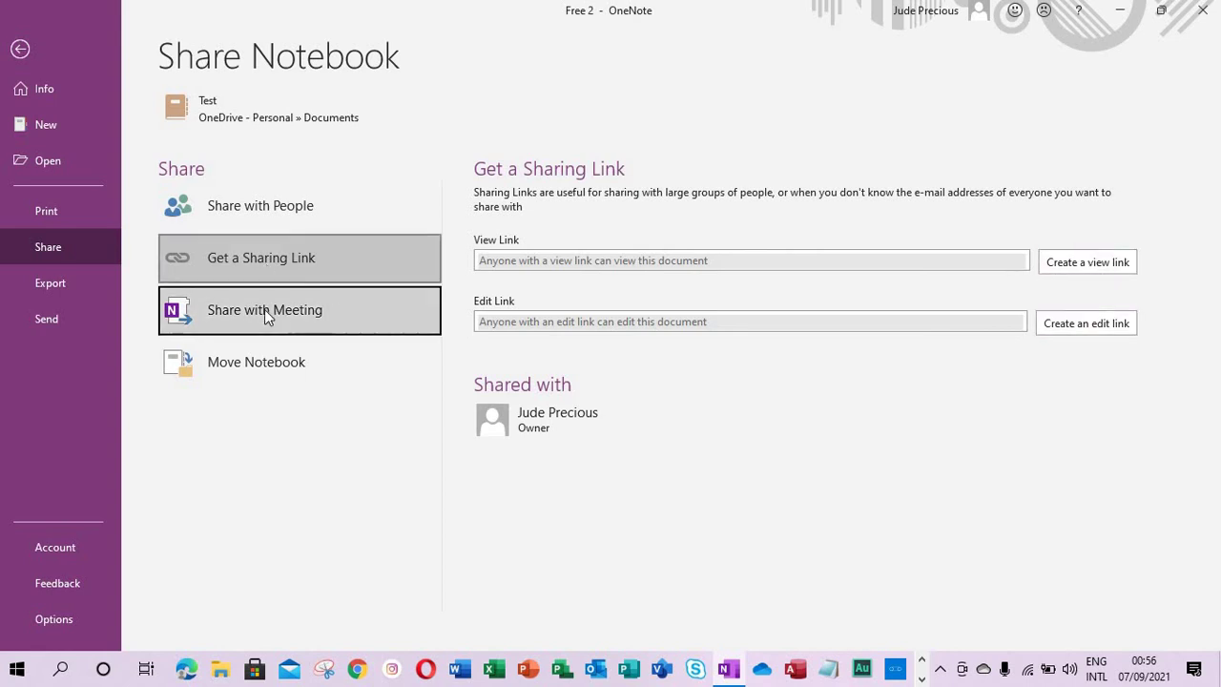
pyautogui.press('e')
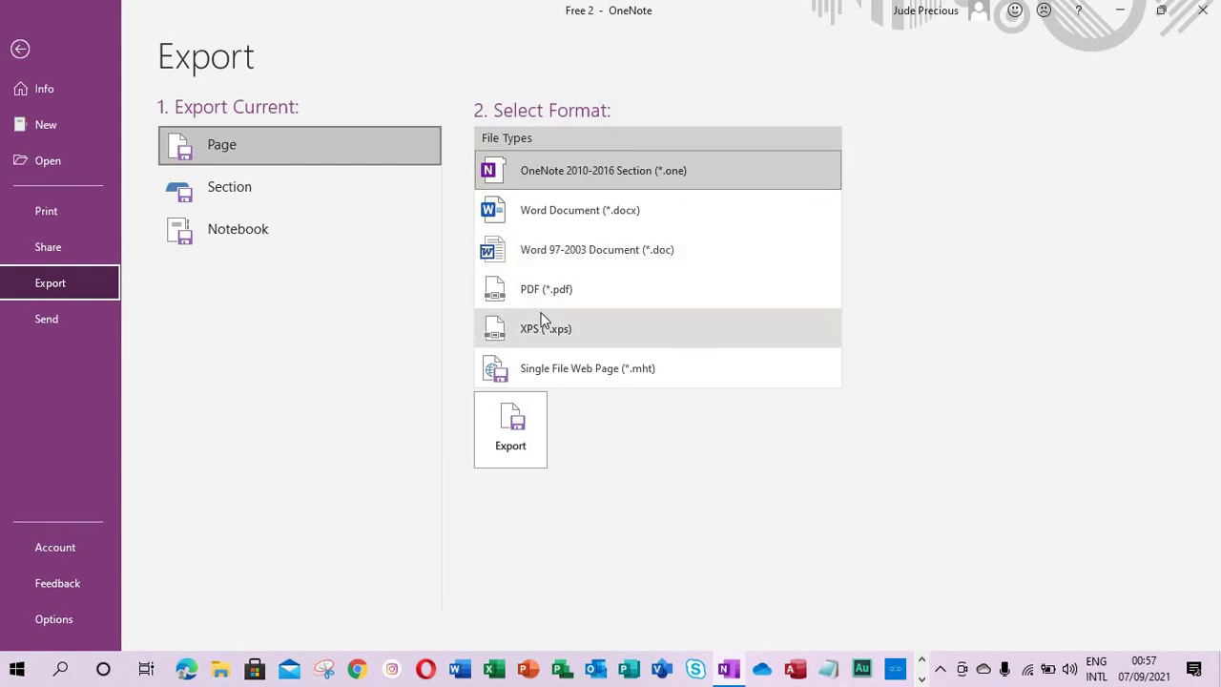
# Step: Compare the Section and Notebook export formats, then return to exporting the Page
pyautogui.click(229, 187)
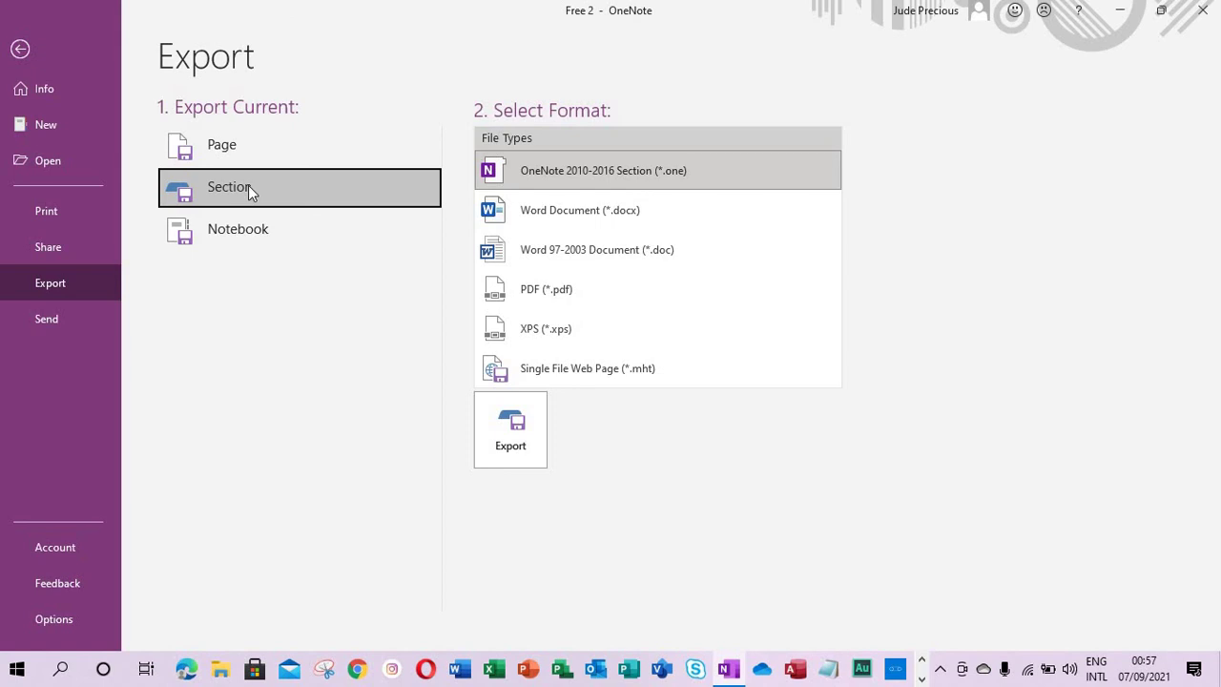
pyautogui.click(238, 230)
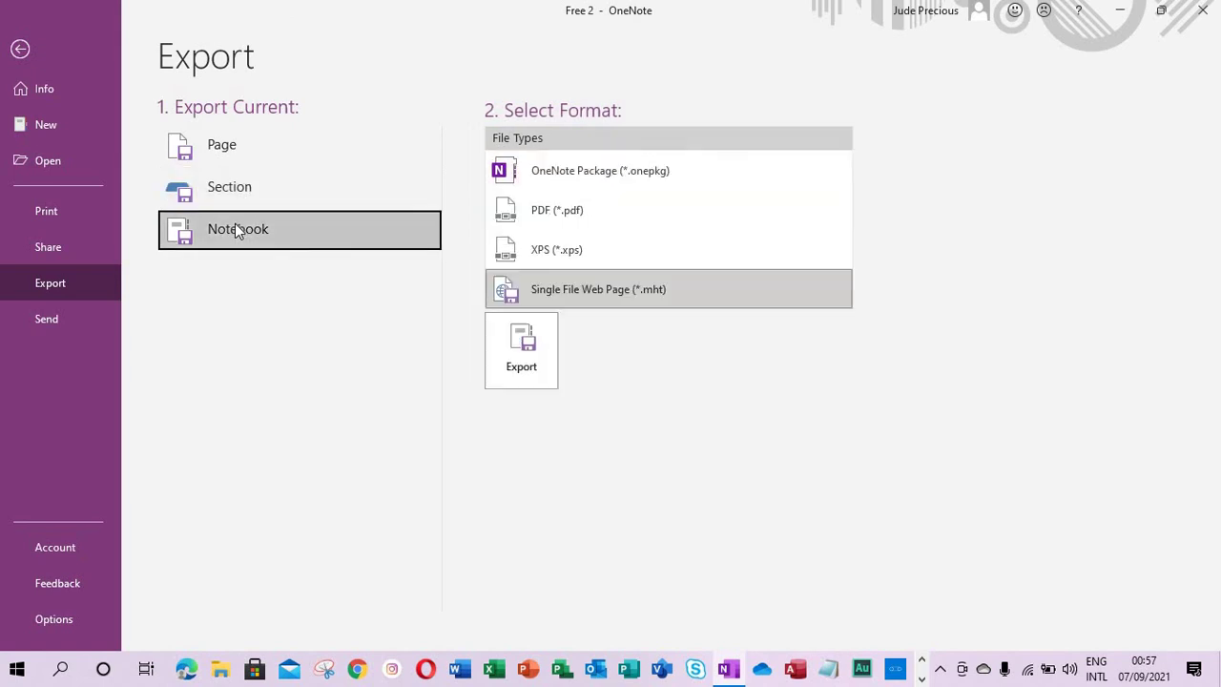
pyautogui.click(236, 185)
pyautogui.click(224, 148)
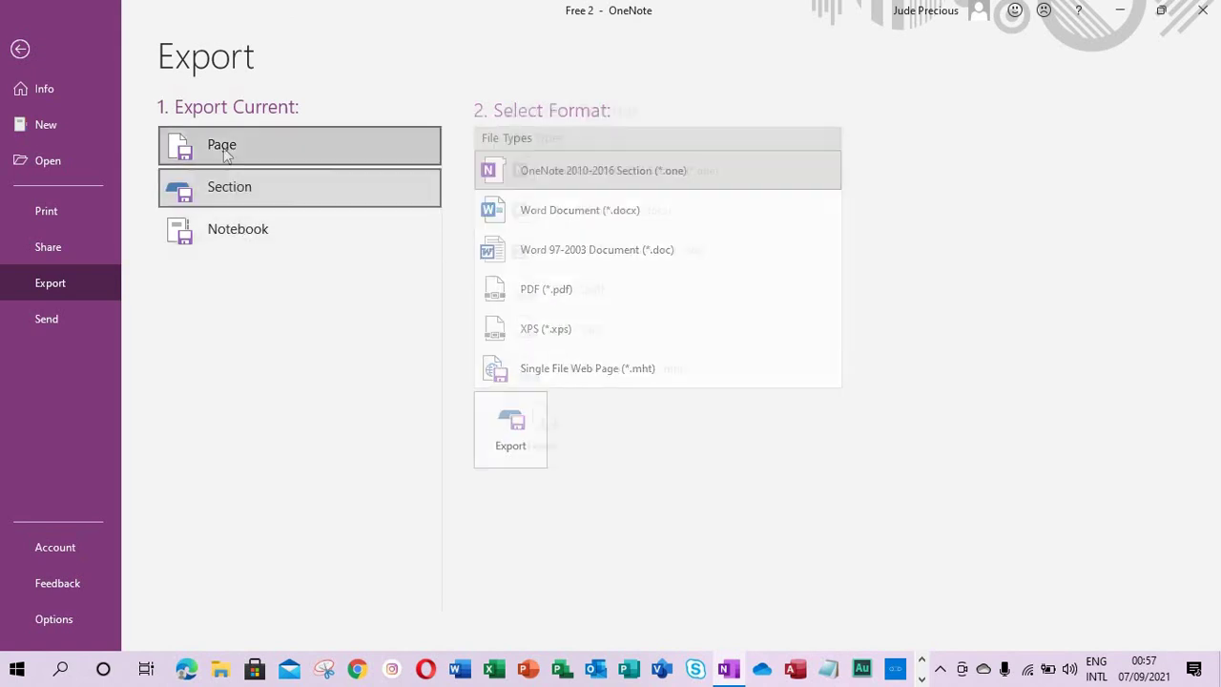
pyautogui.click(54, 319)
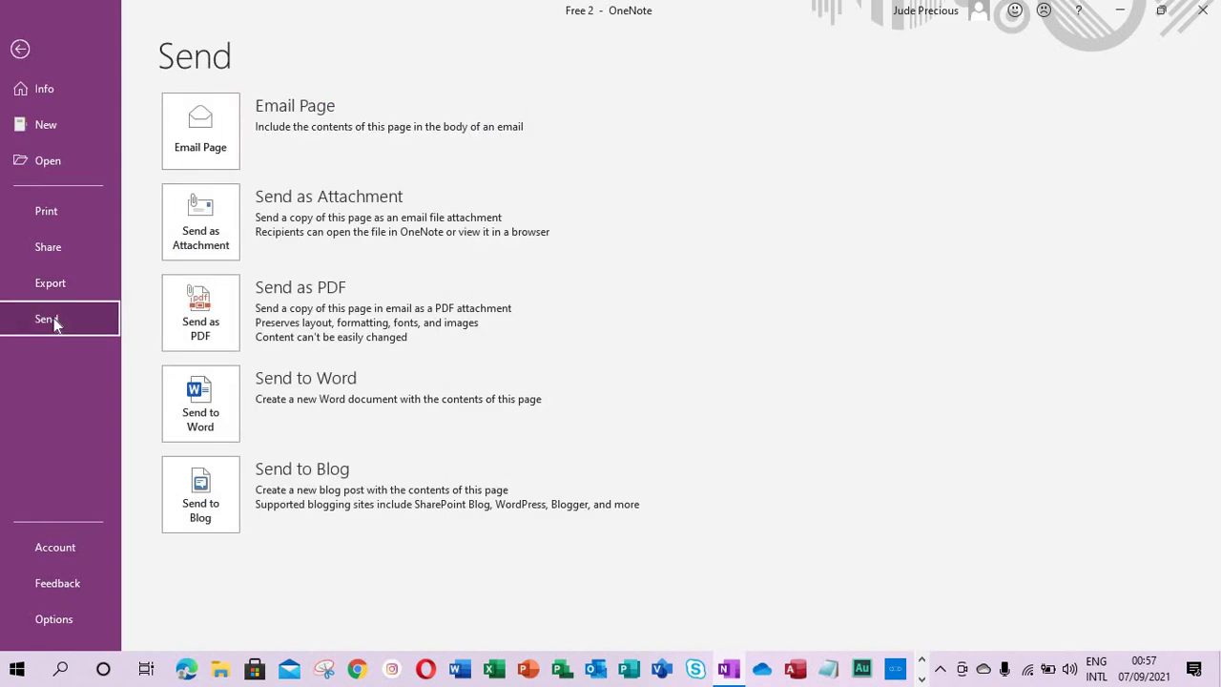